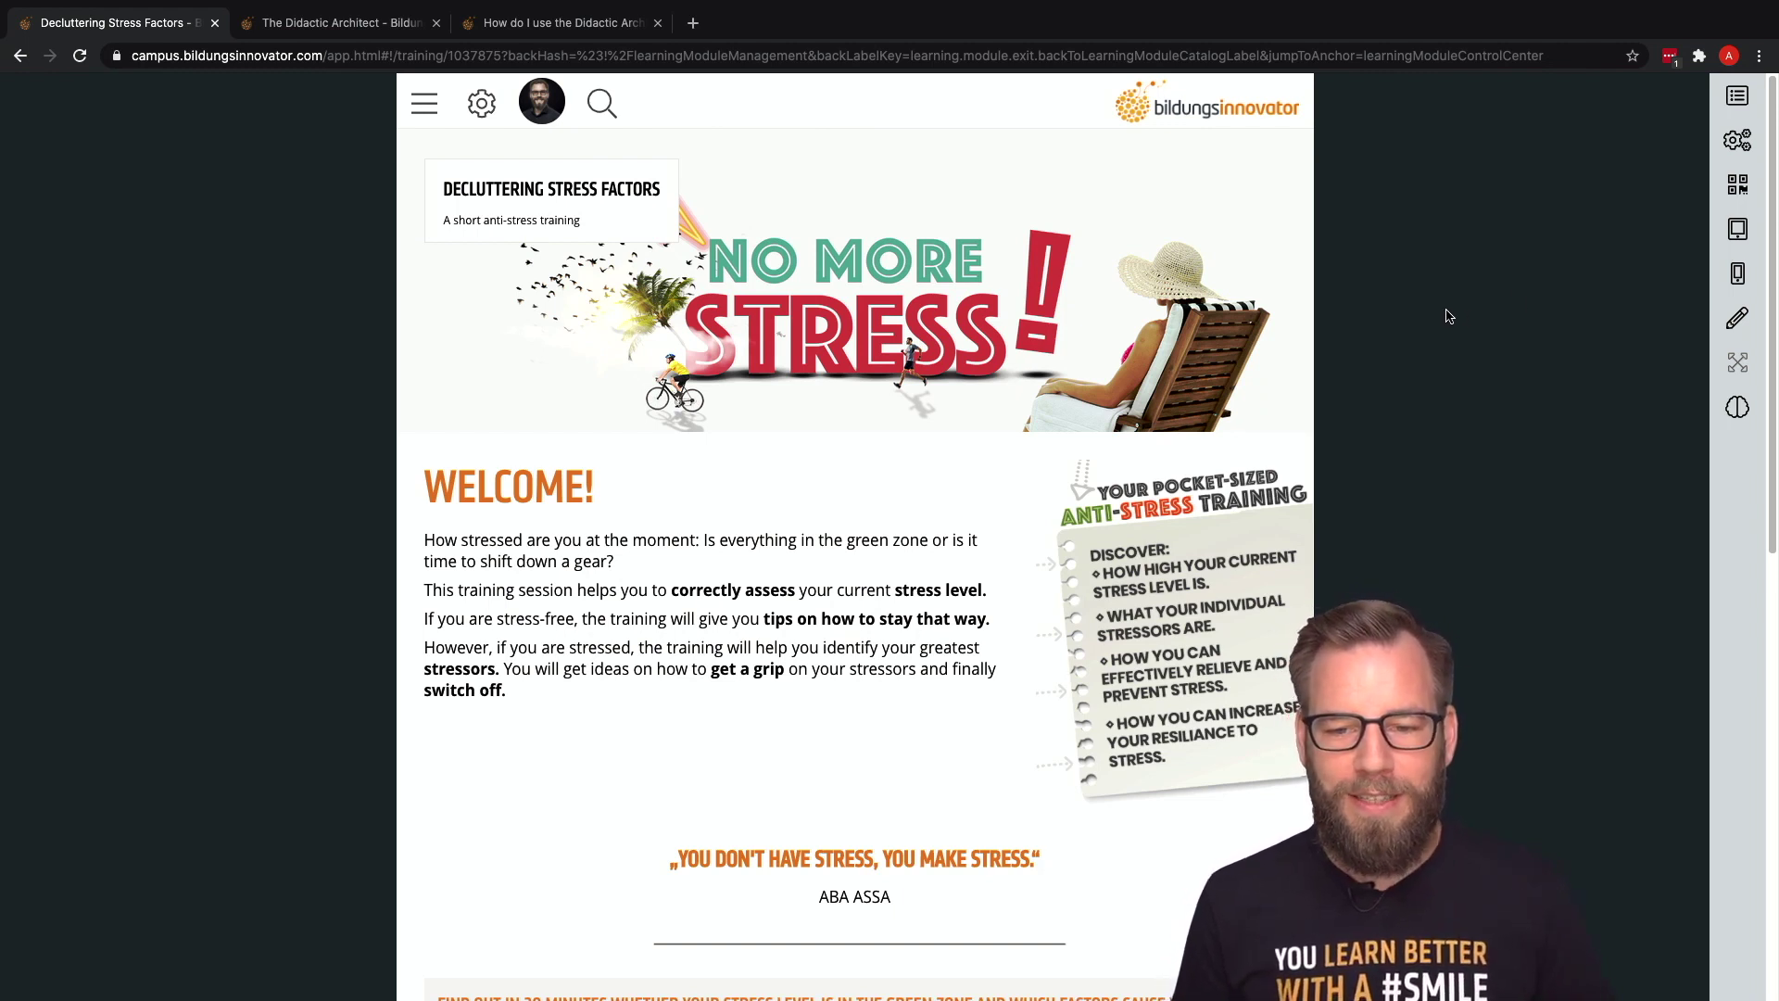
Open the training card "Is my stress level in the green zone?" from the Decluttering Stress Factors training.
scroll(1451, 313, "down", 3)
scroll(1454, 314, "down", 1)
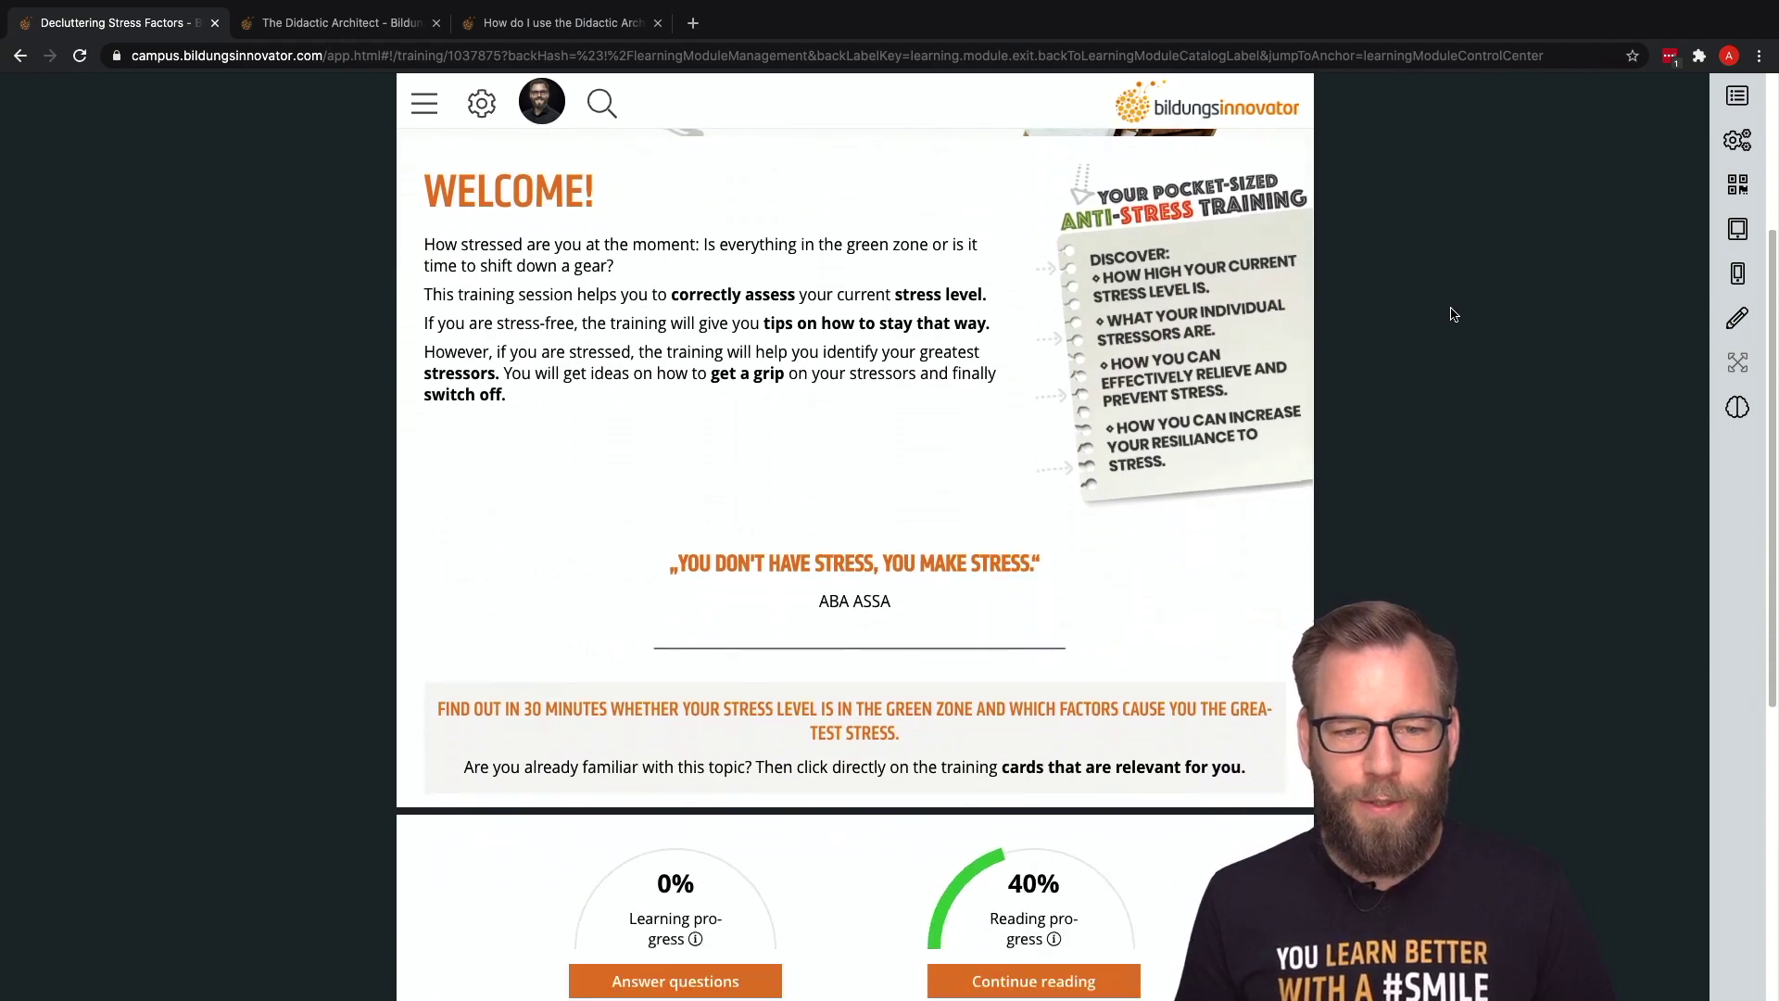
scroll(1452, 315, "down", 4)
scroll(1447, 312, "down", 1)
scroll(1441, 315, "down", 1)
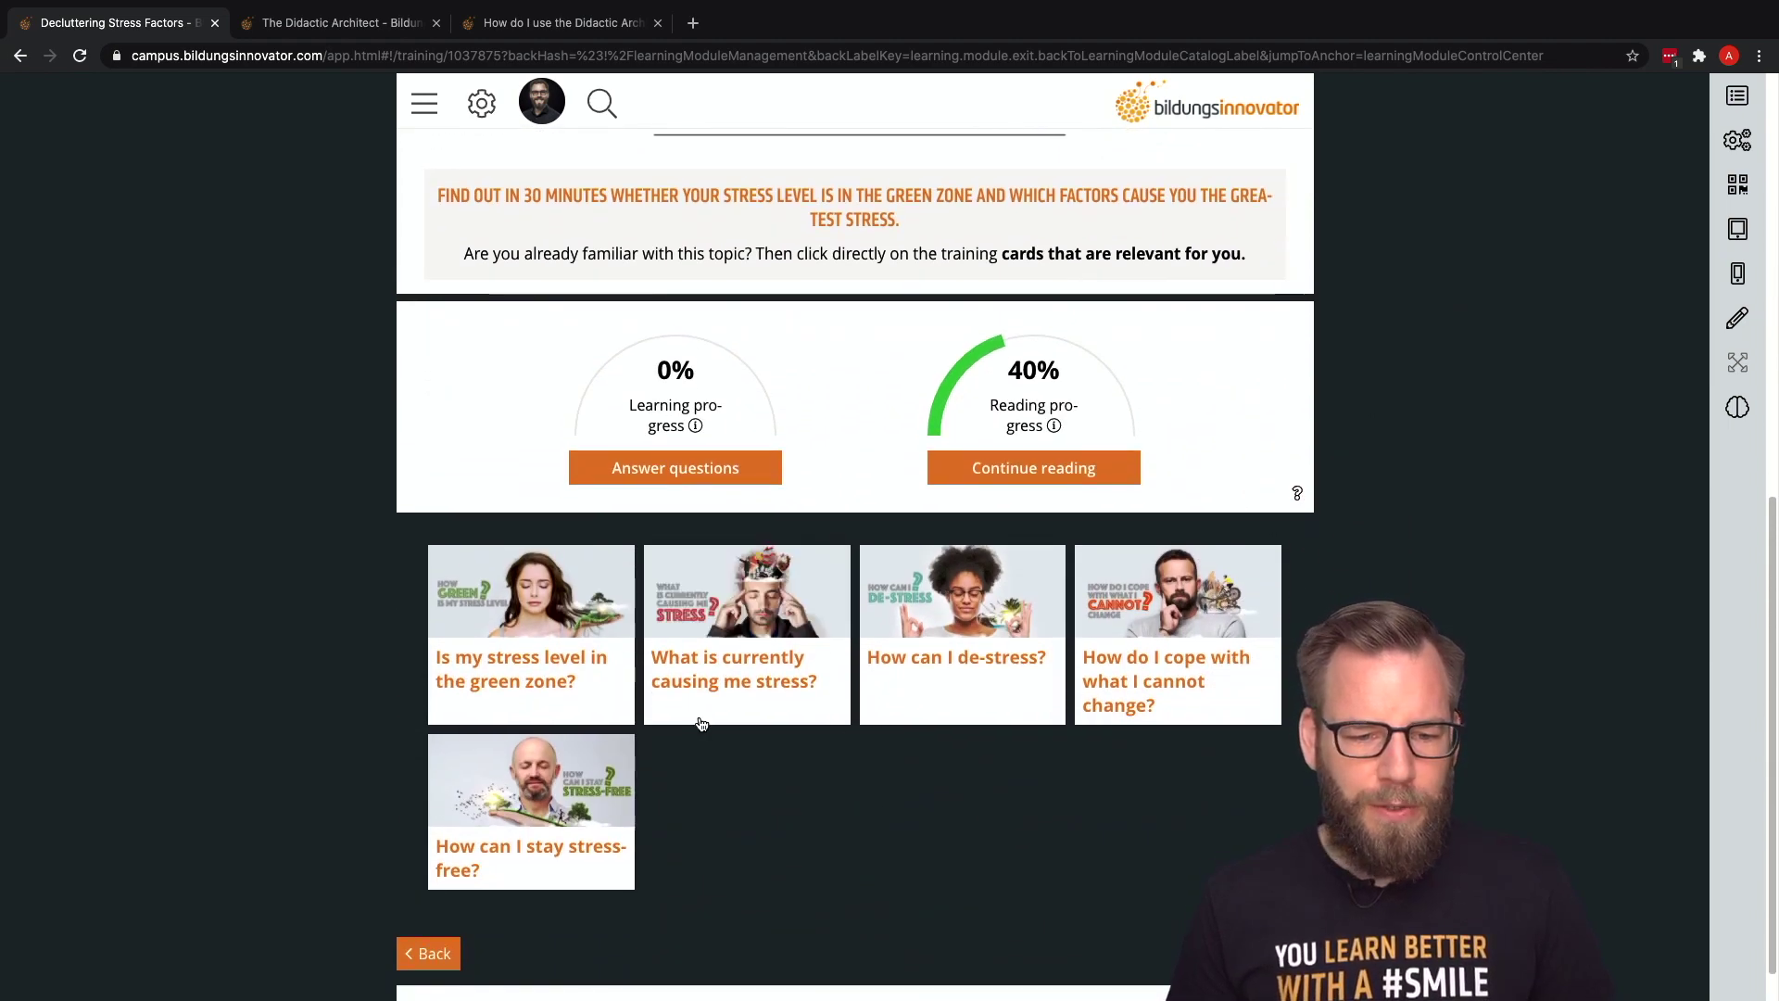
left_click(542, 688)
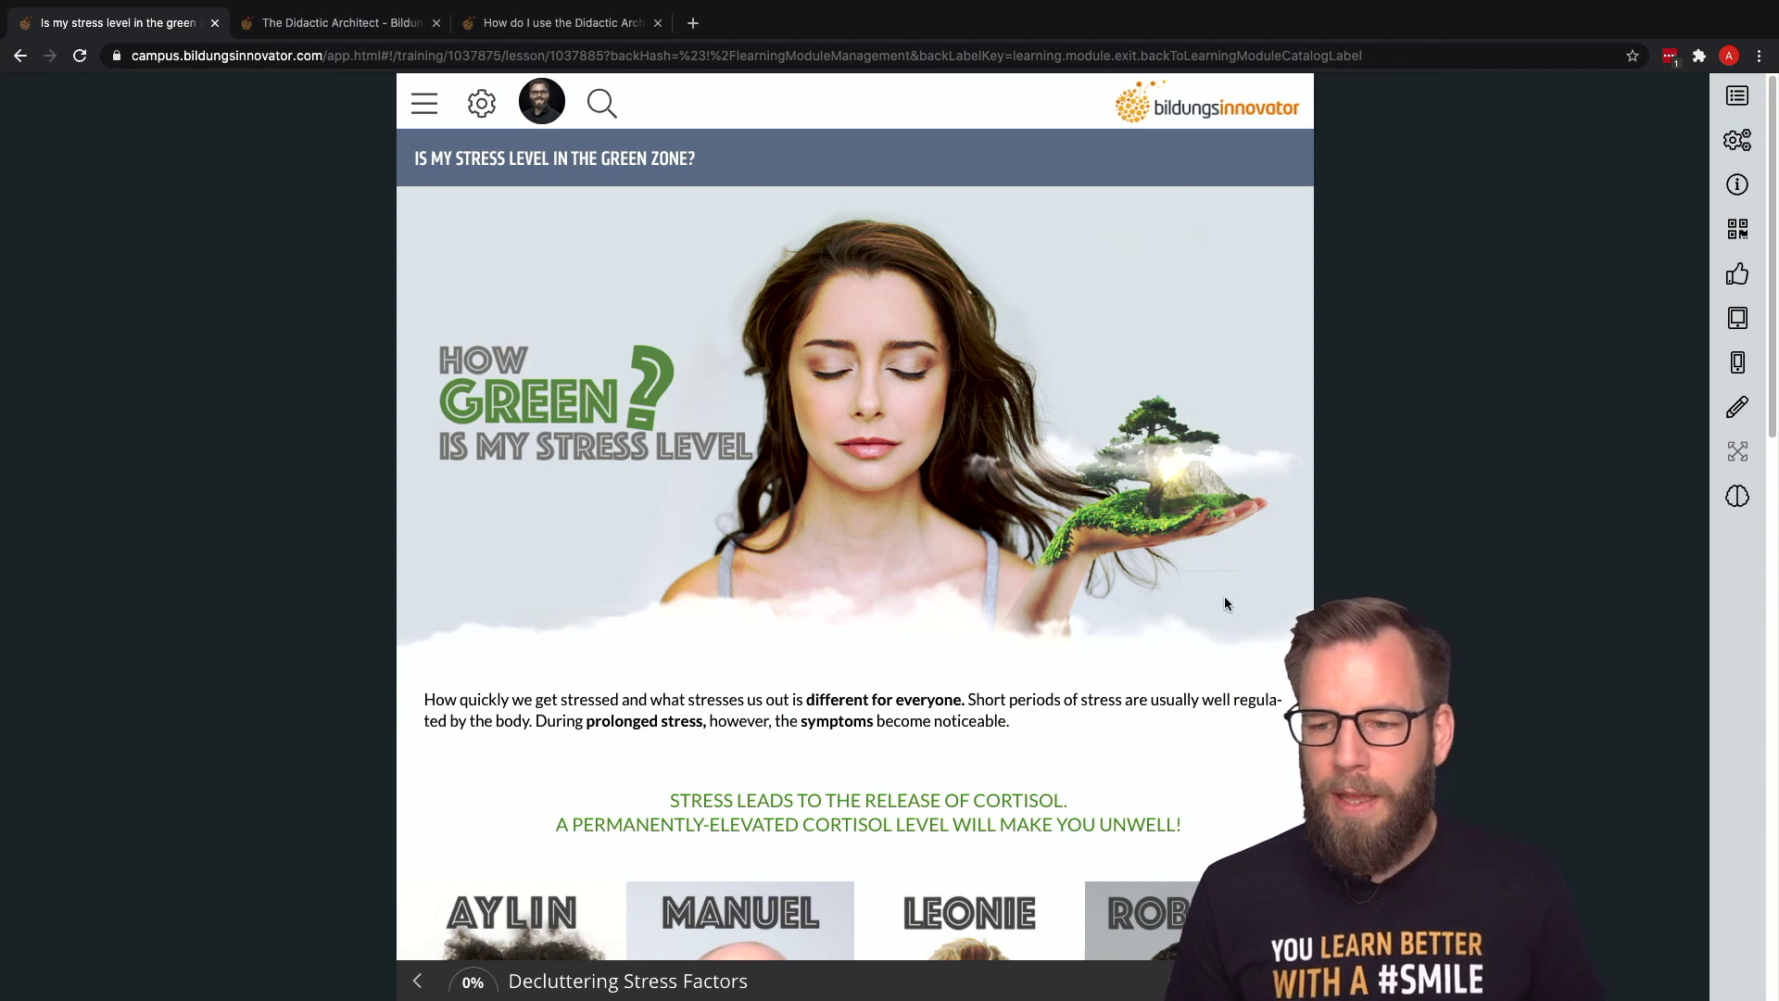
Show the card's didactics info and examine its labels, including the note on "Consequence of failing to act".
left_click(1736, 498)
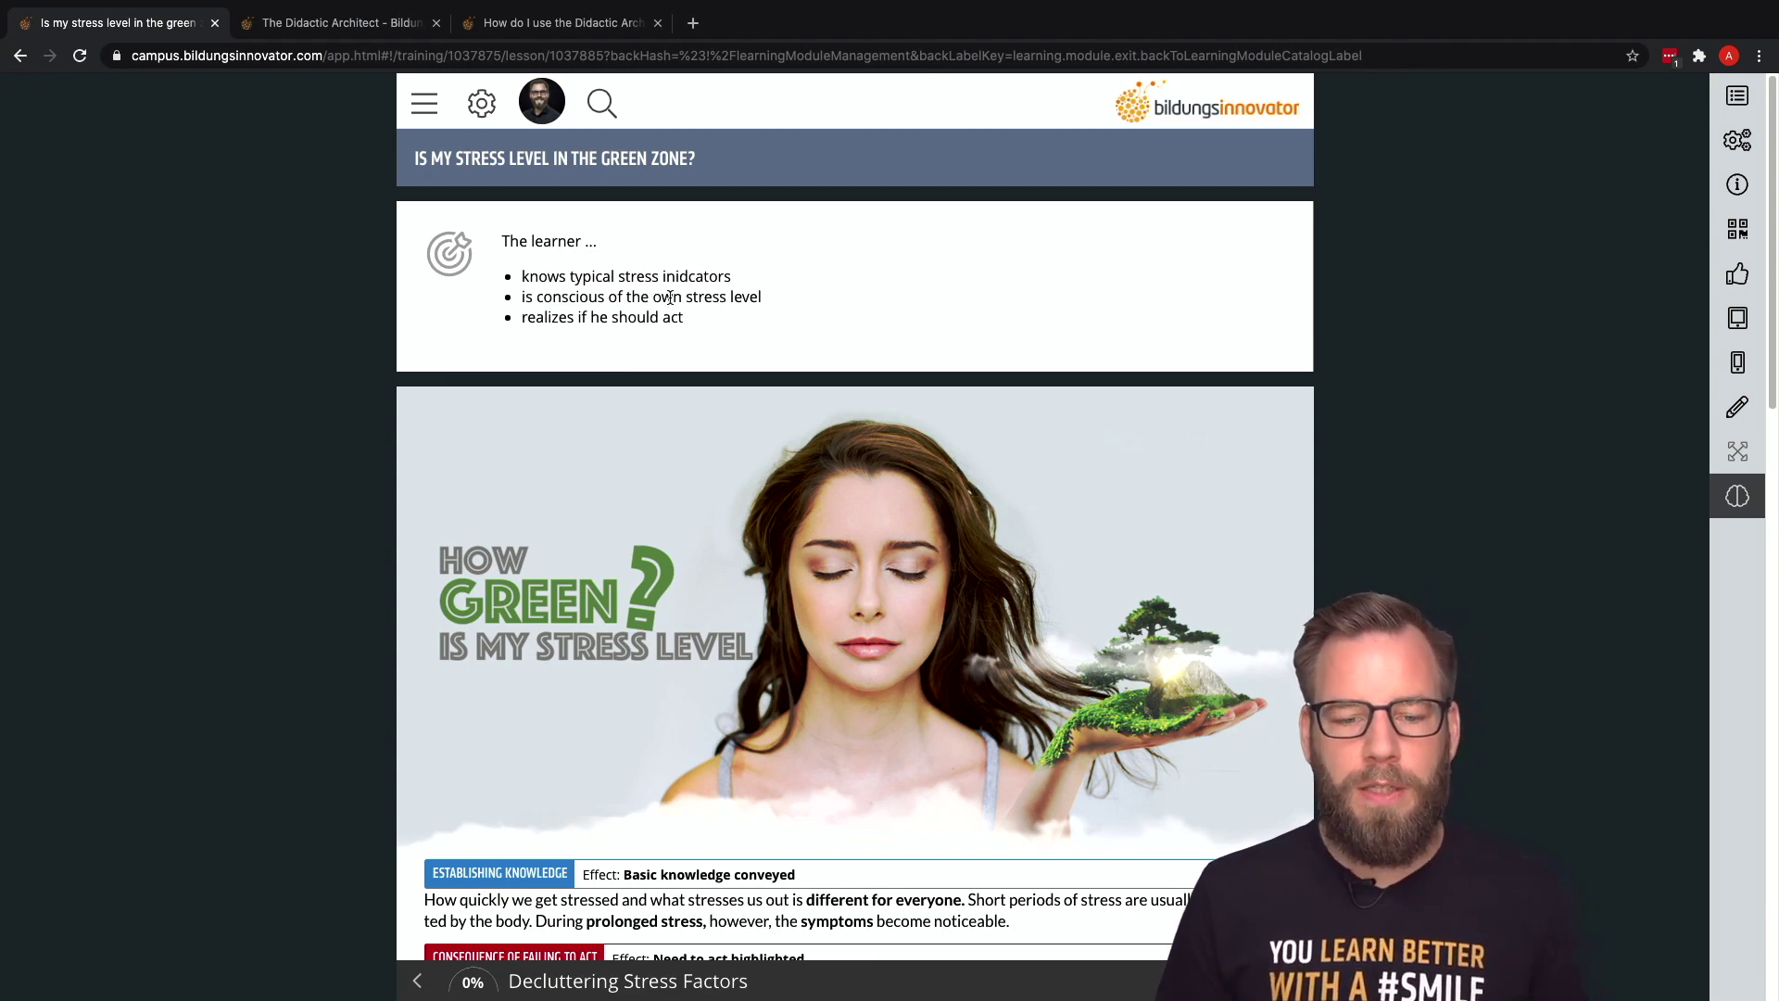
scroll(1354, 341, "down", 3)
scroll(1354, 340, "down", 4)
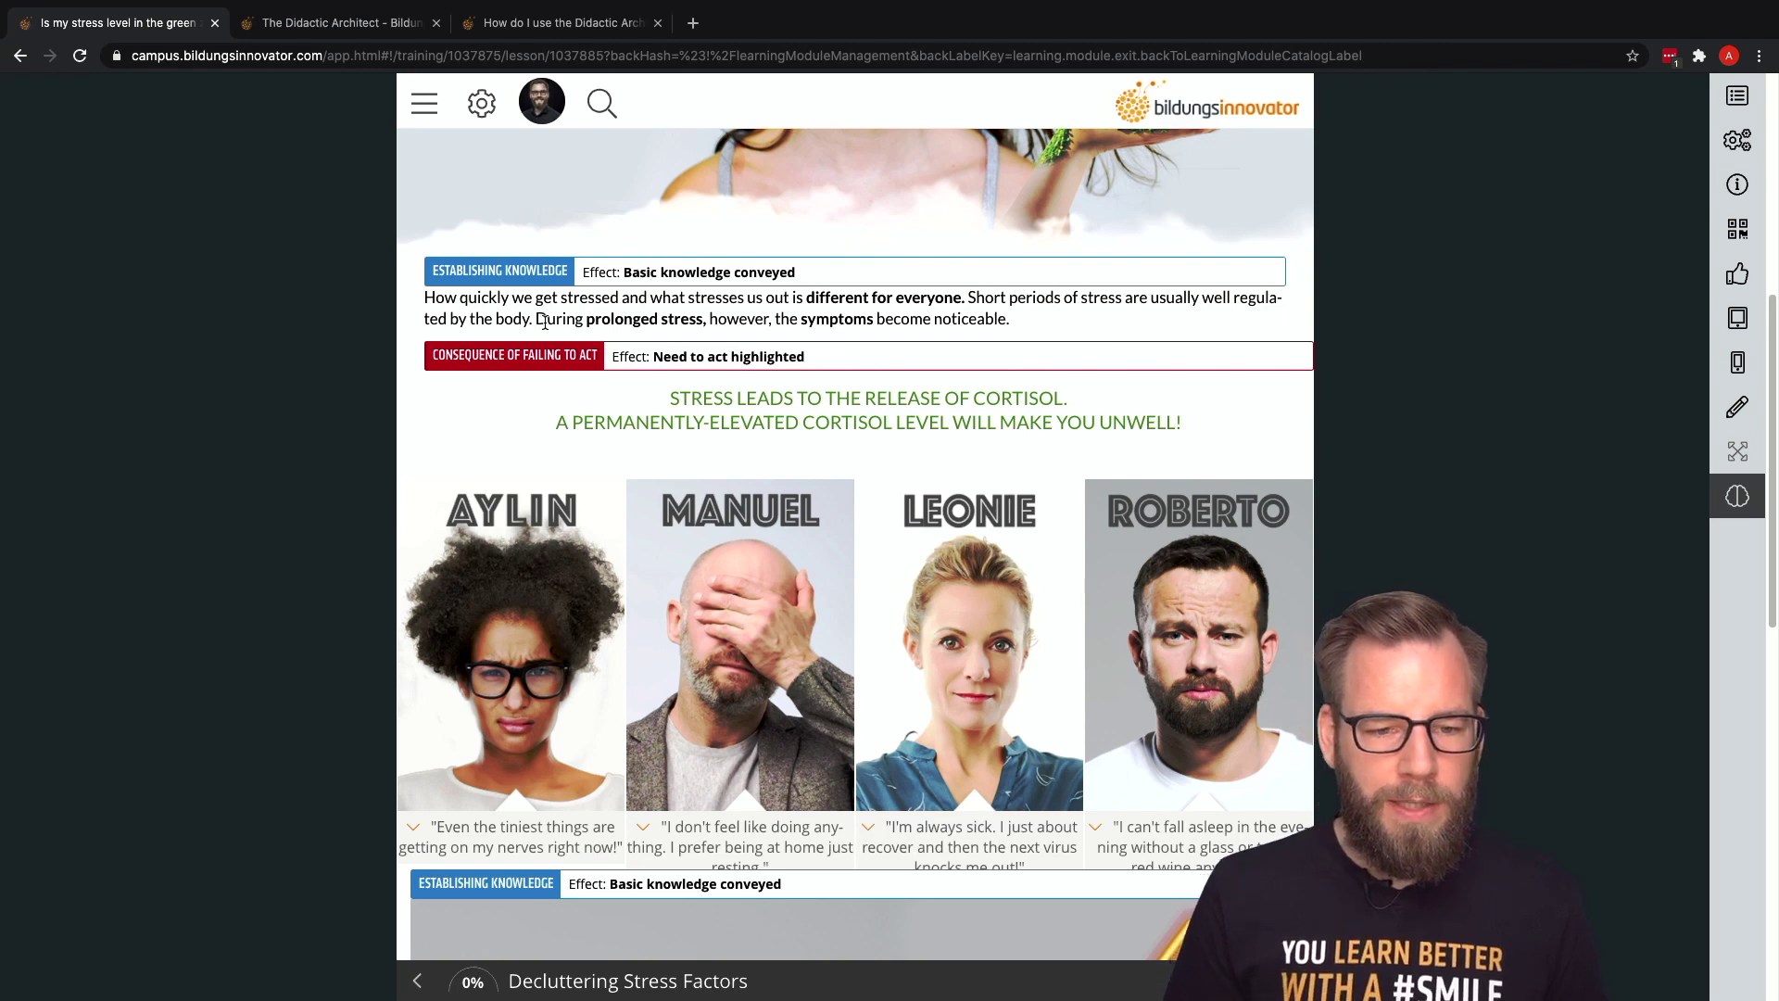
left_click(536, 356)
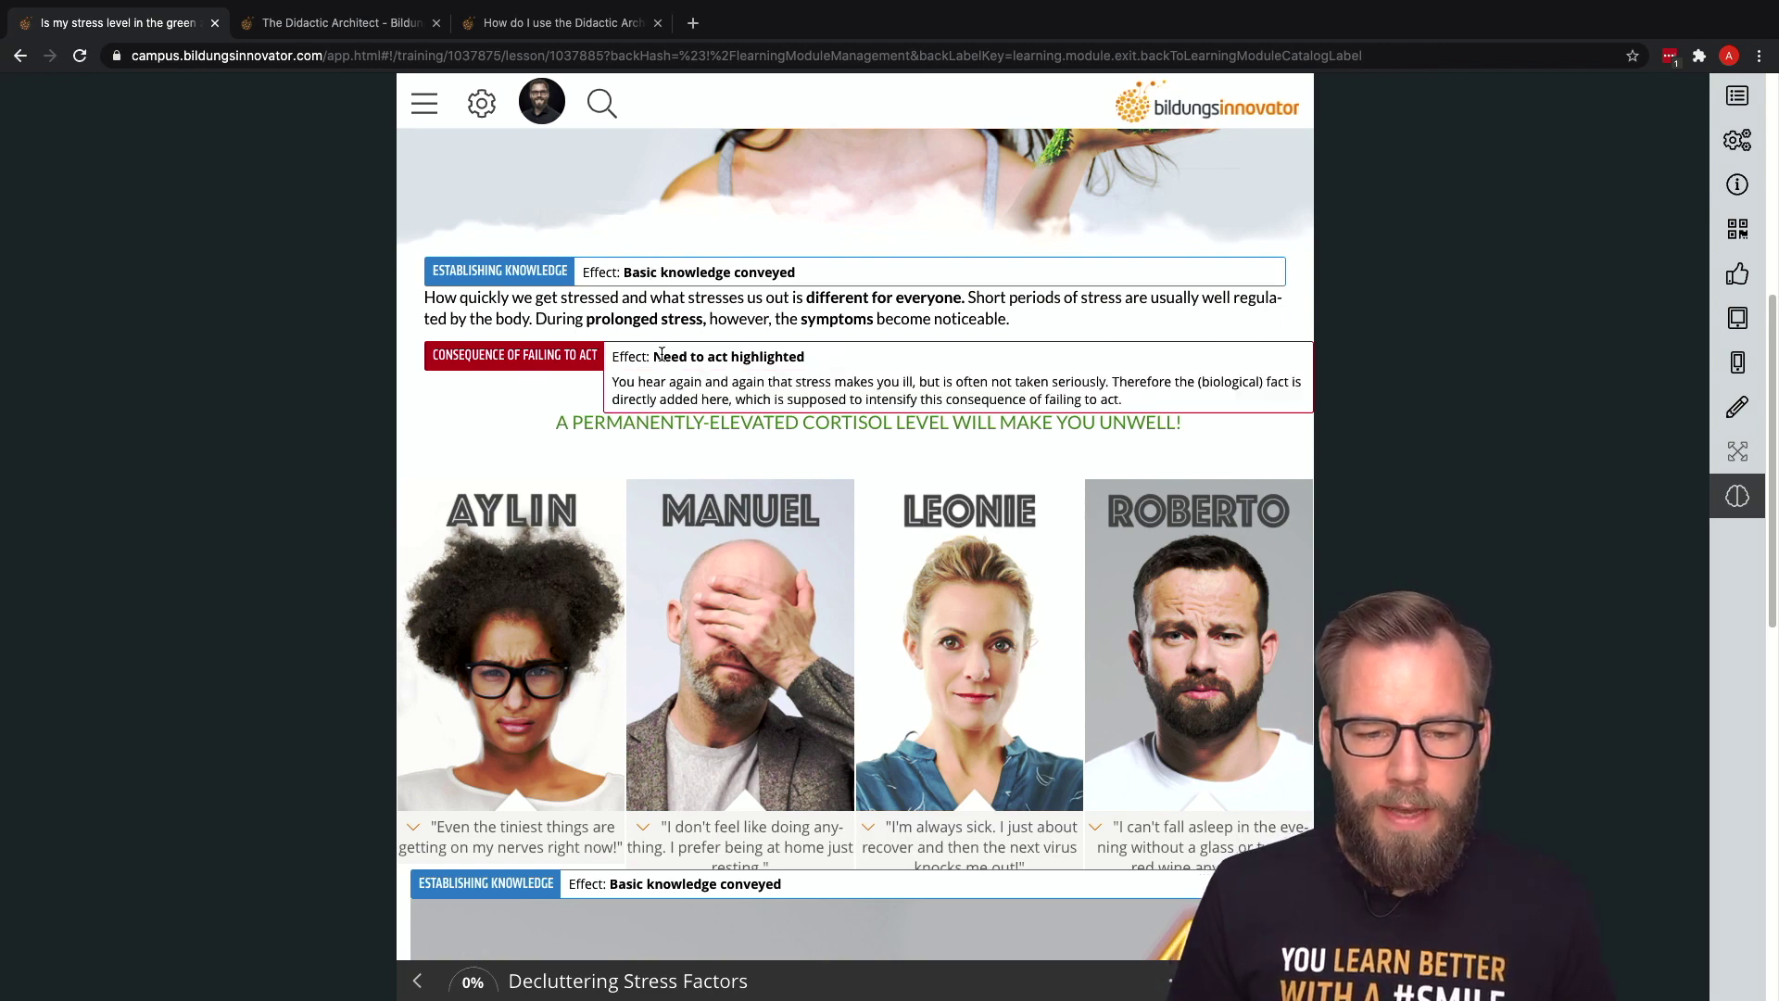
mouse_move(721, 358)
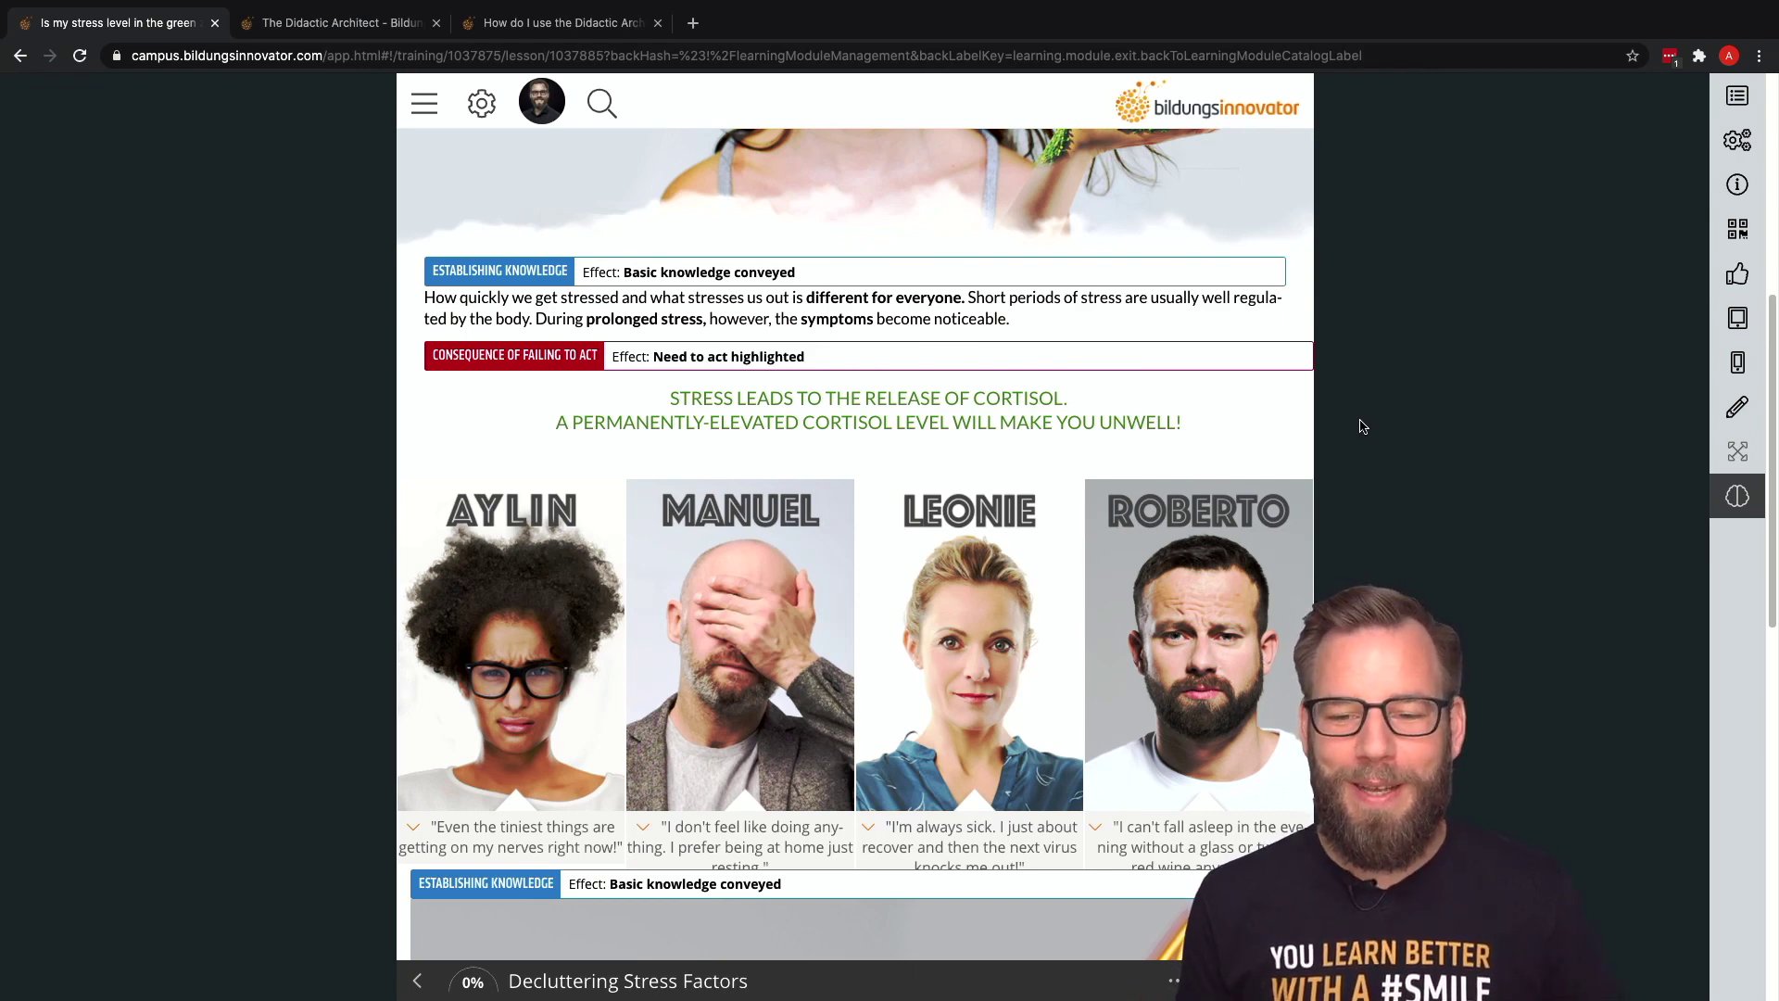
scroll(1361, 426, "down", 6)
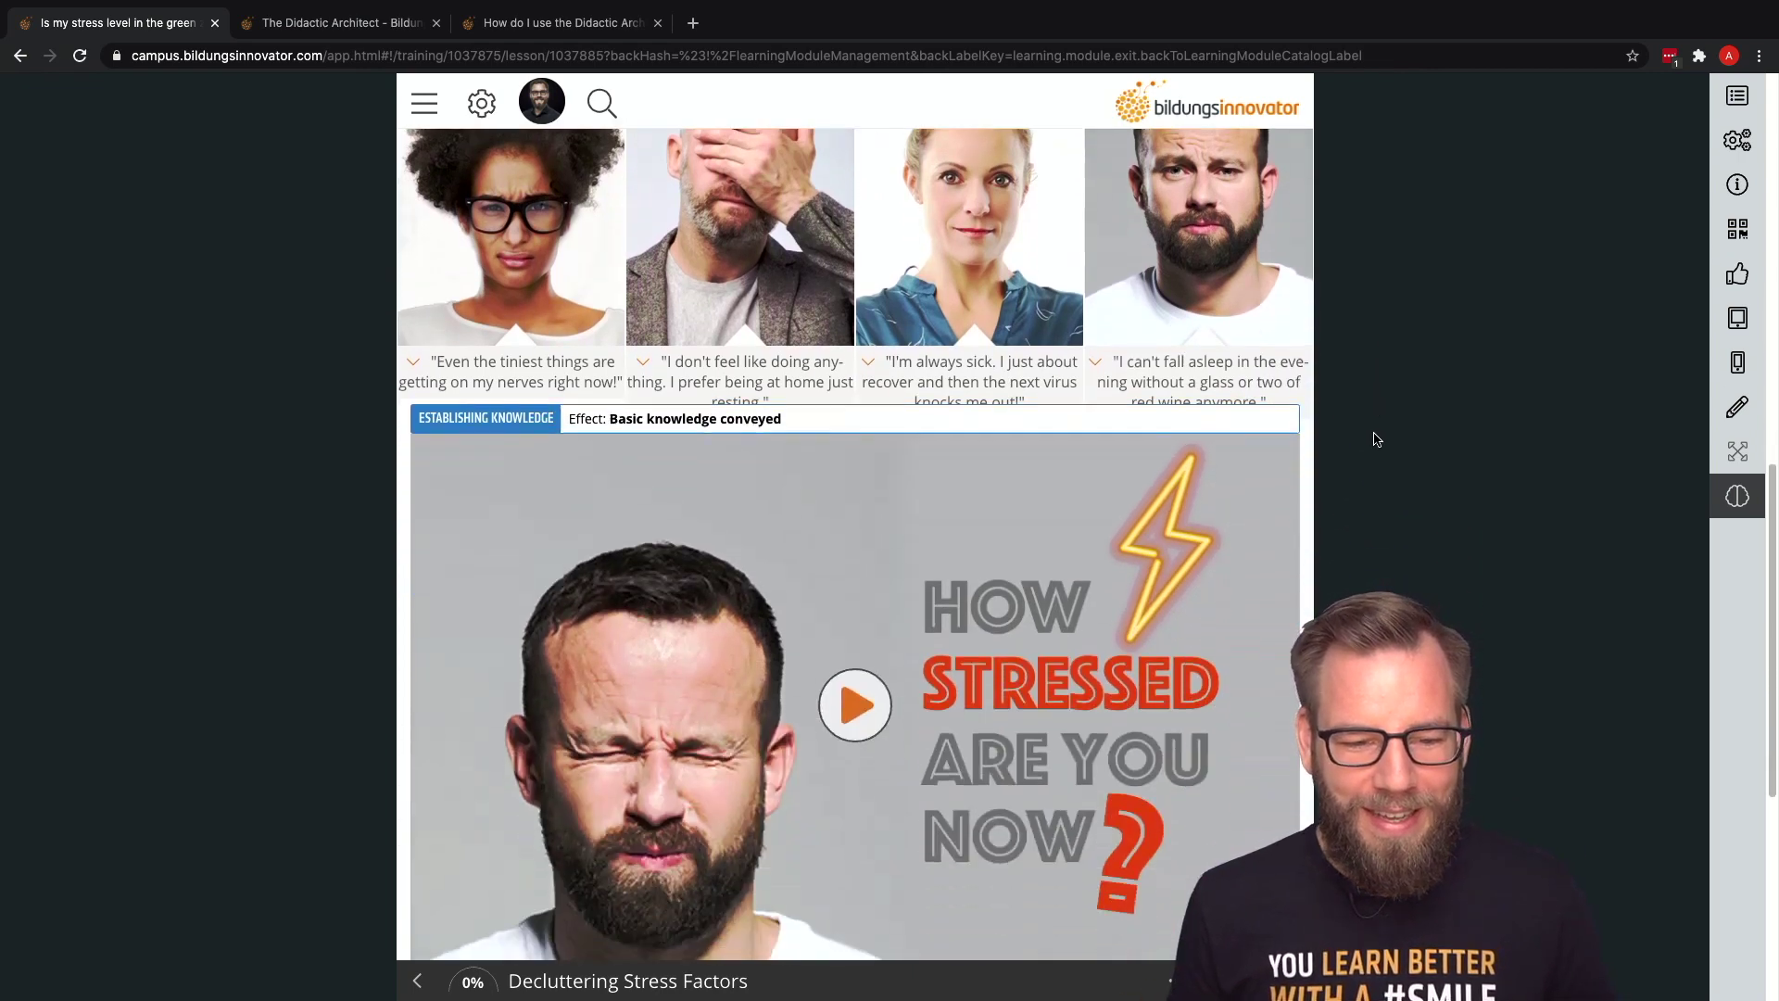
scroll(1376, 440, "down", 1)
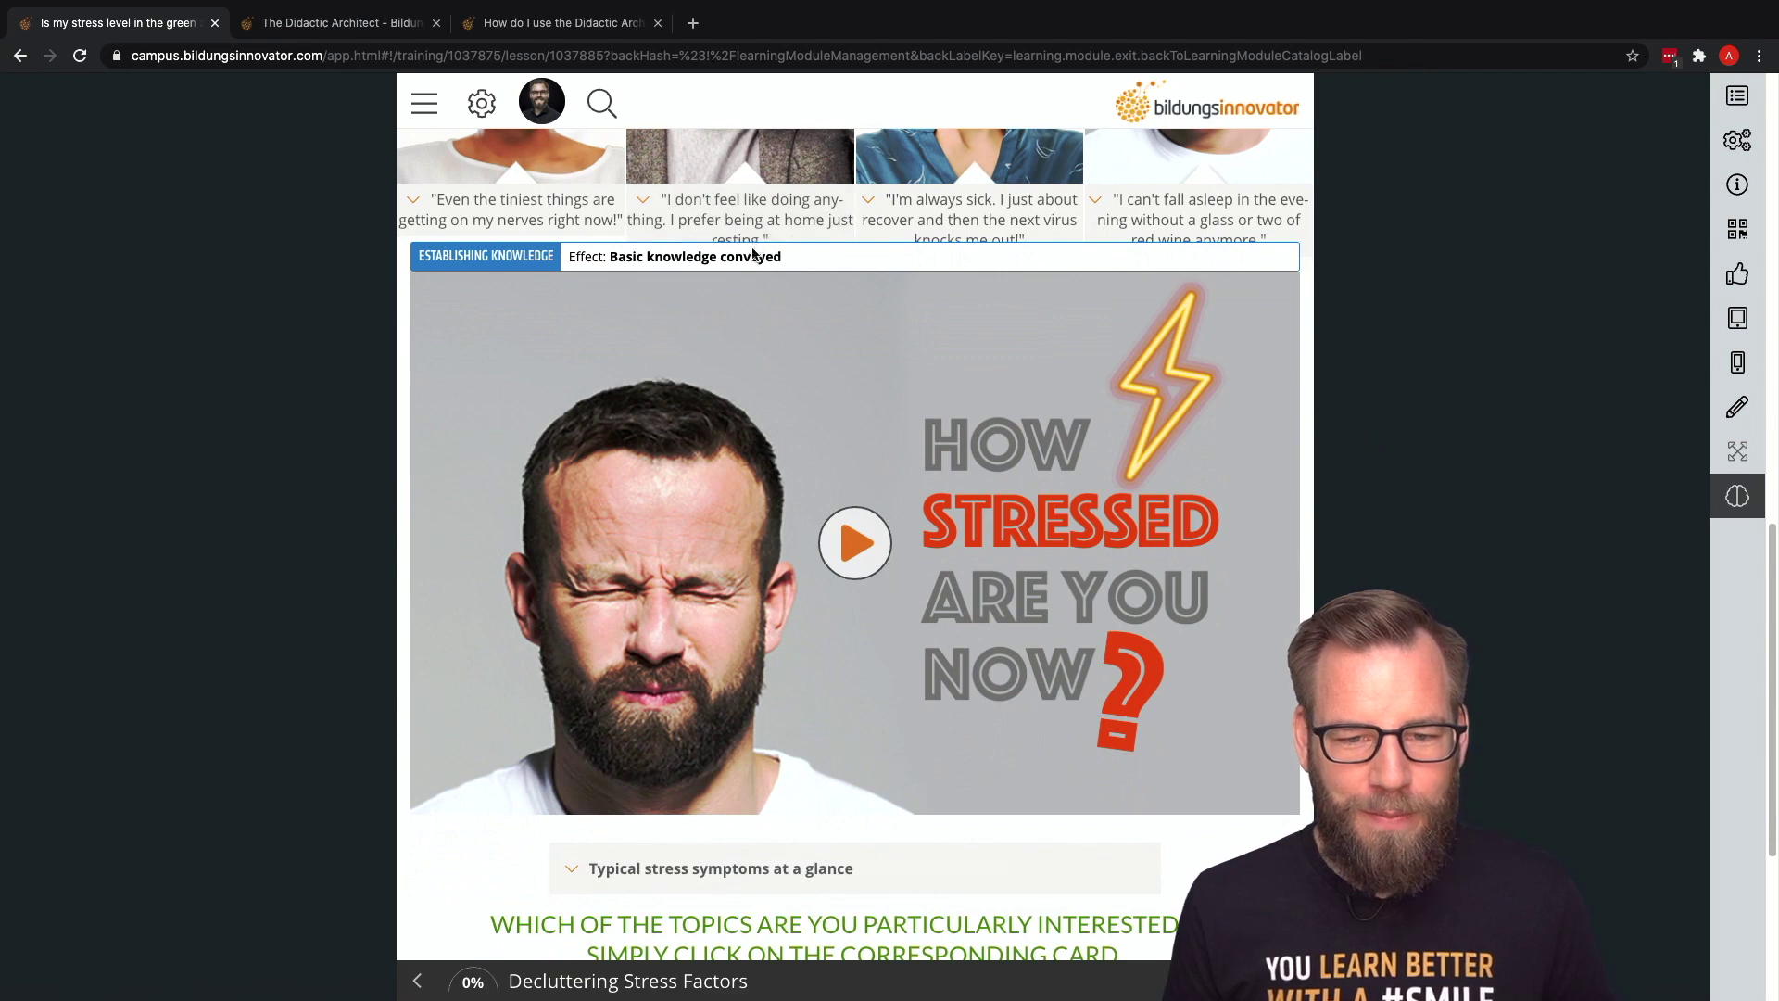
scroll(836, 428, "down", 4)
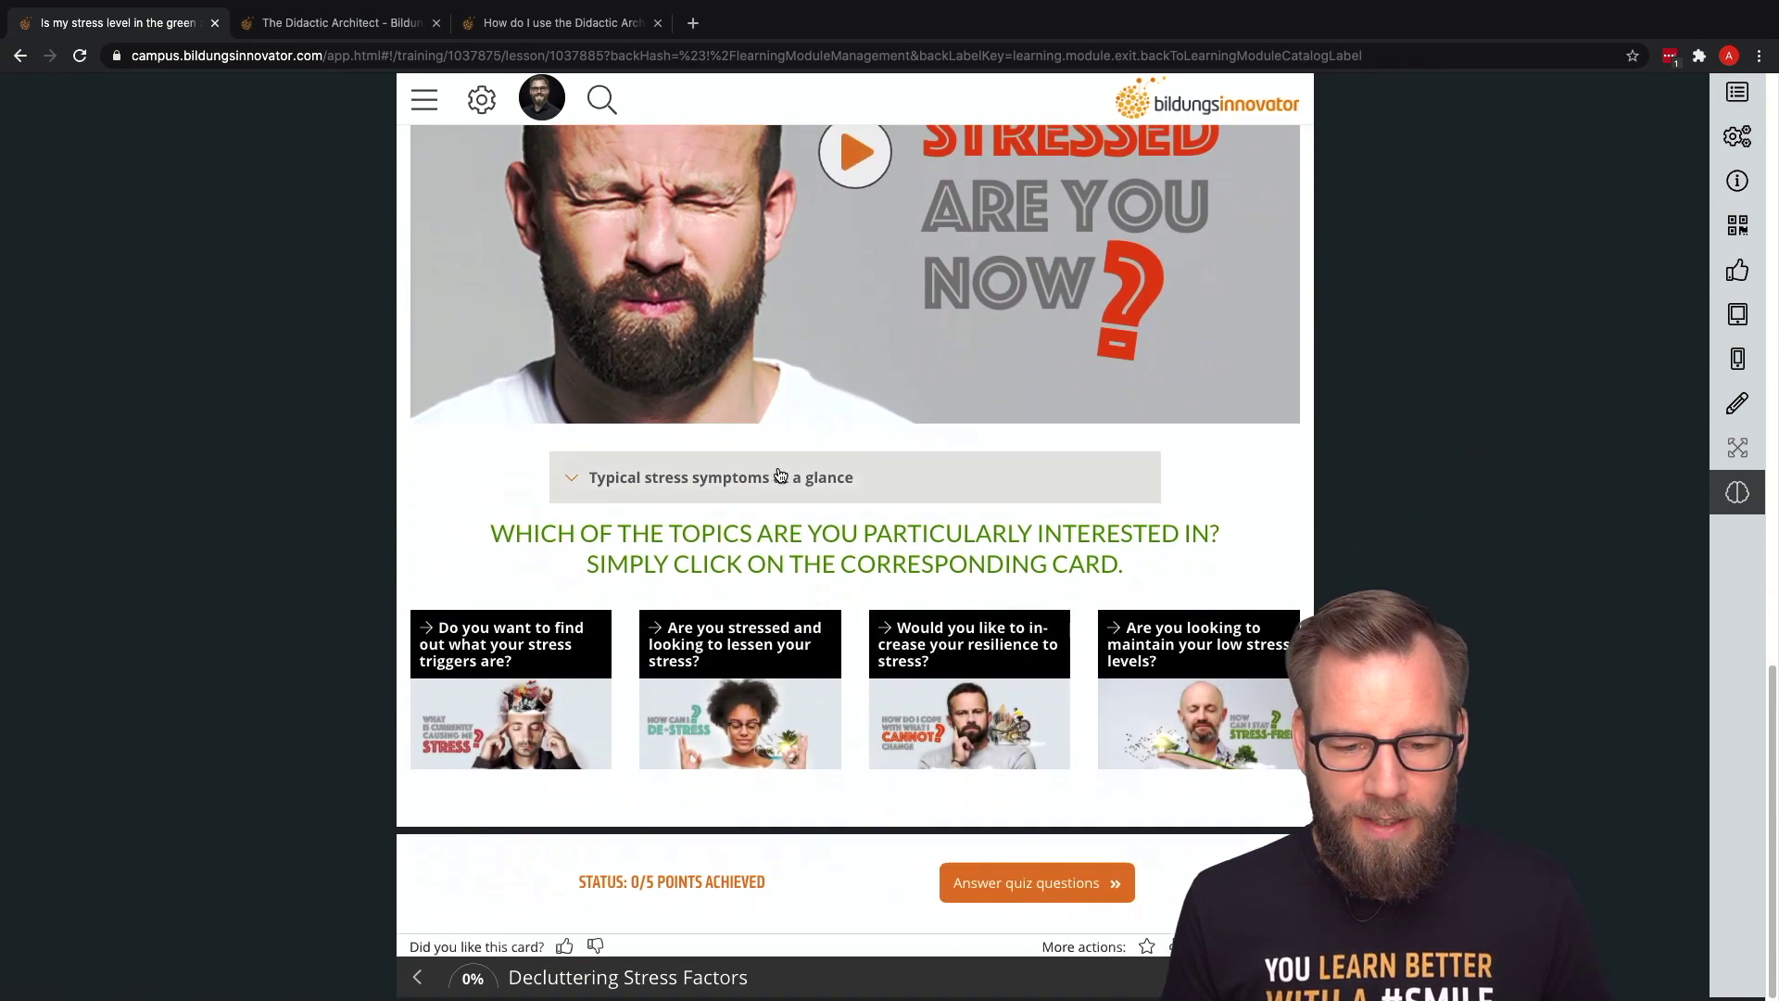
scroll(755, 494, "up", 5)
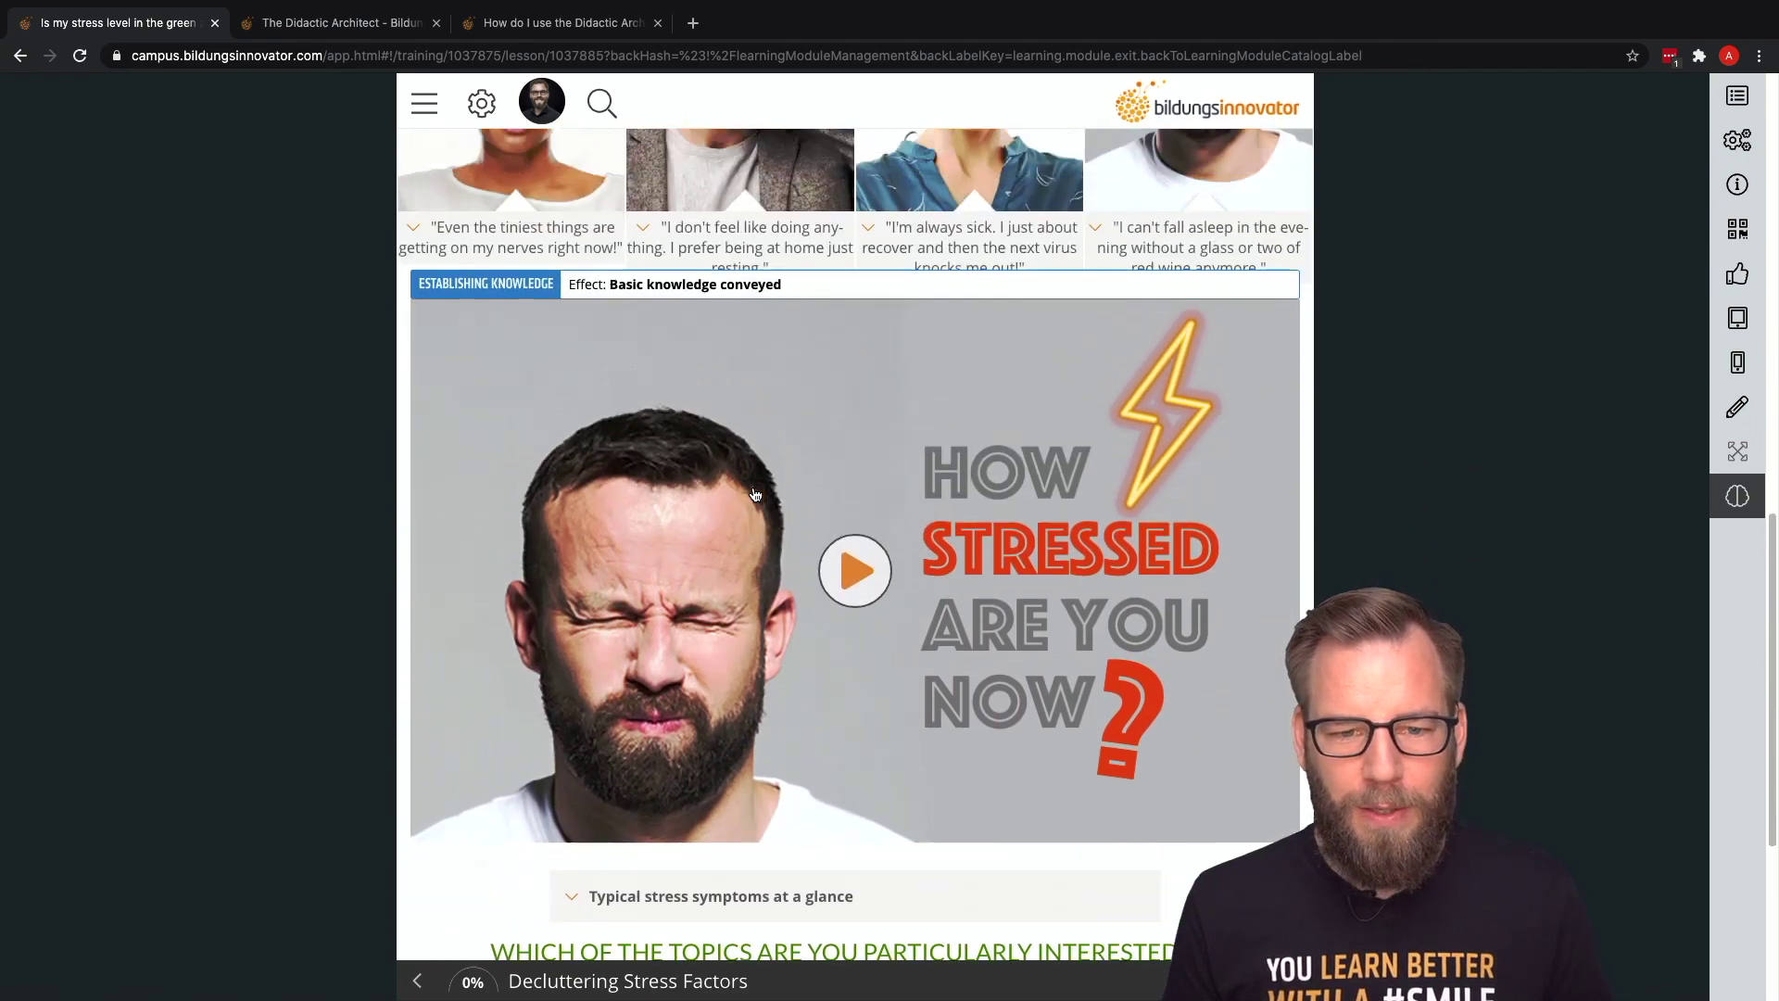
scroll(755, 494, "up", 6)
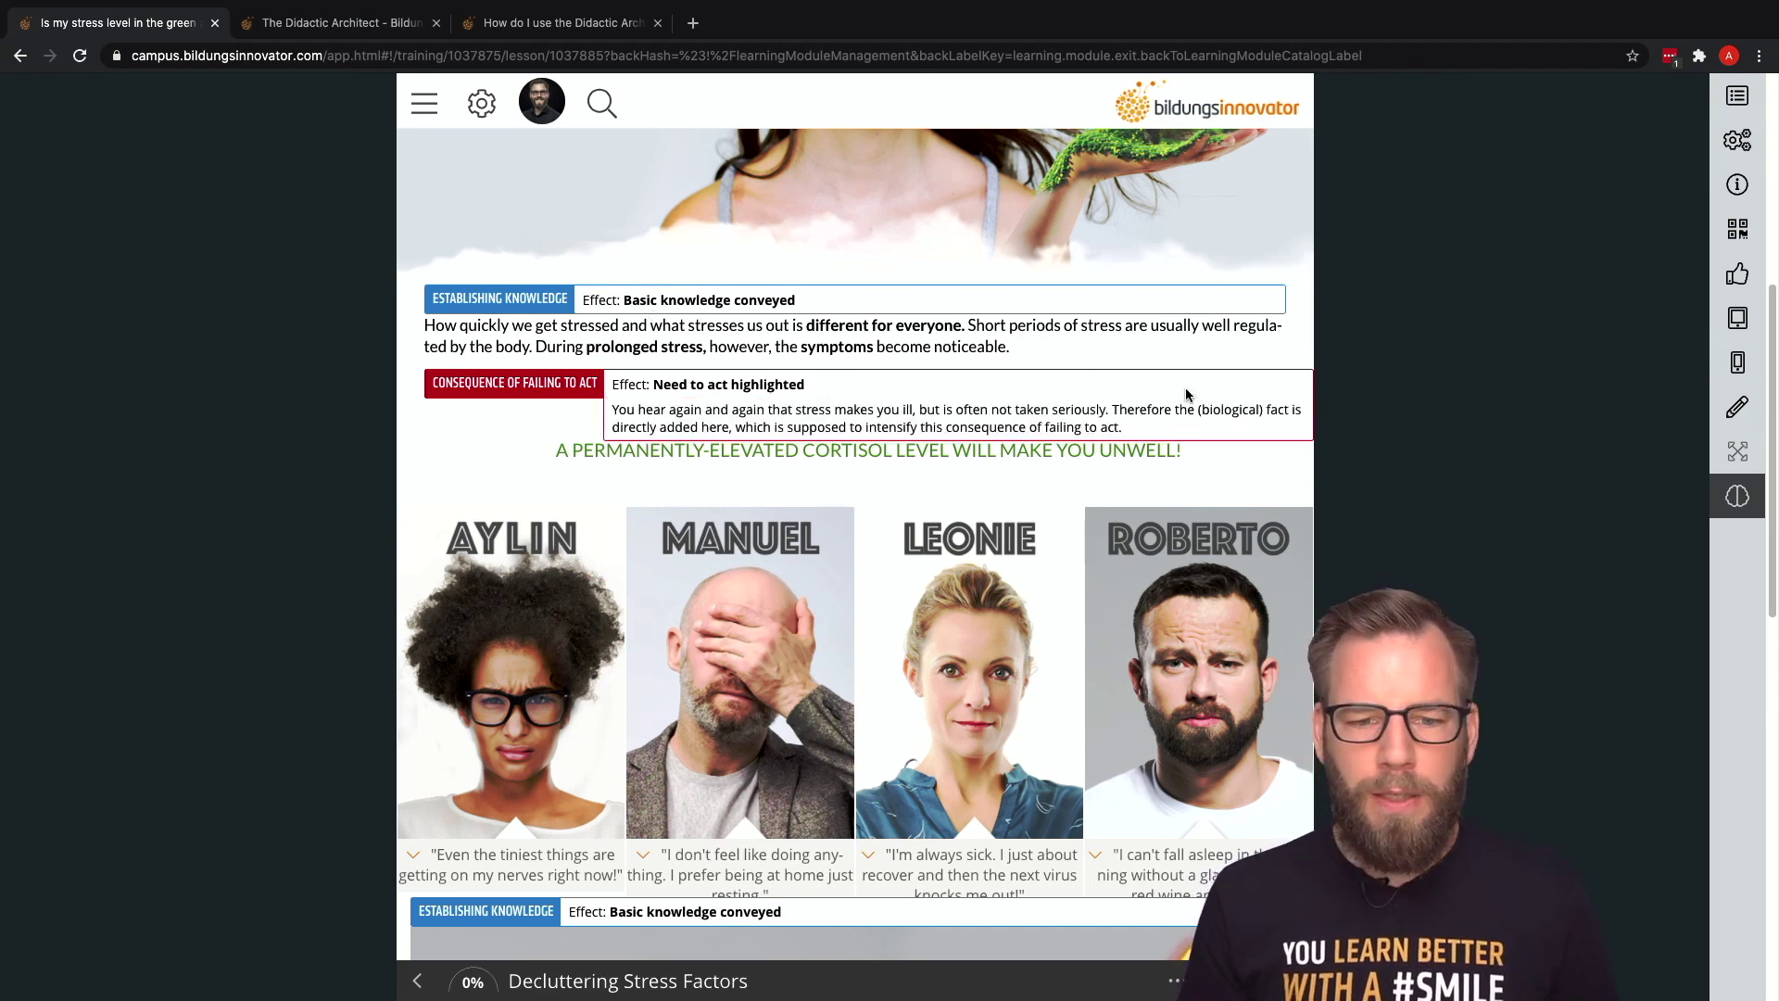
Turn on editing for the card and open the didactics info selection of the cortisol statement.
left_click(1737, 407)
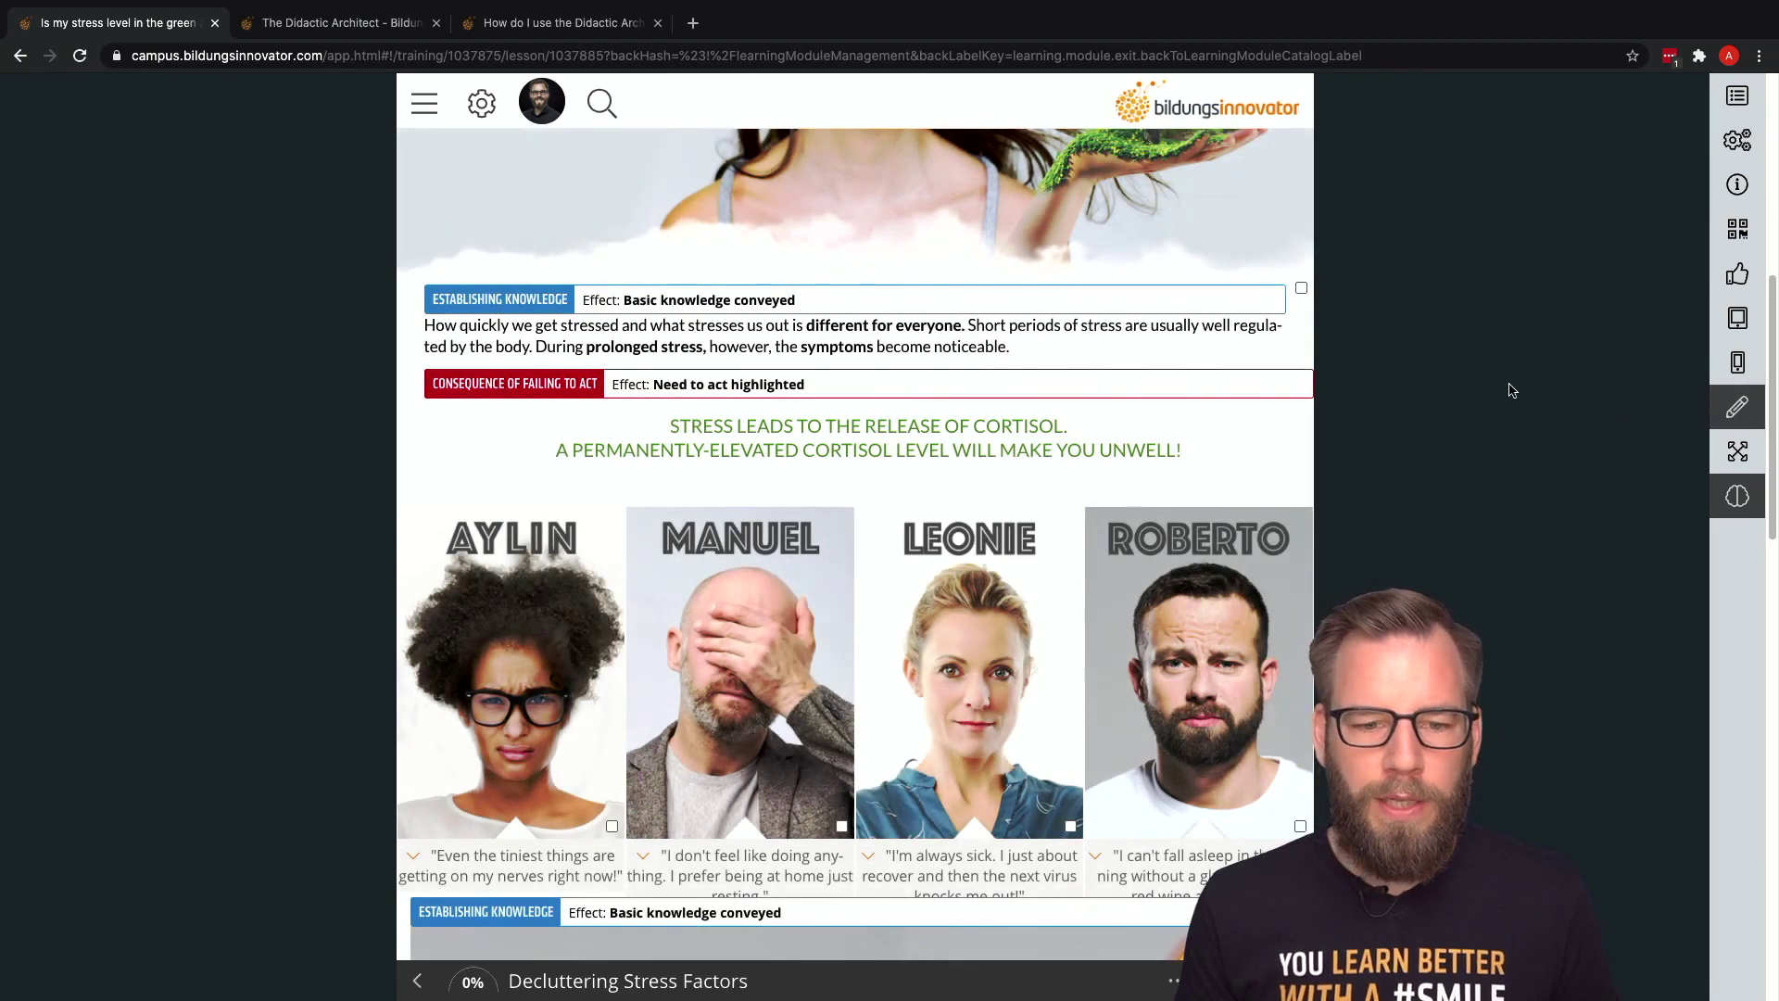
scroll(1510, 387, "down", 1)
mouse_move(902, 394)
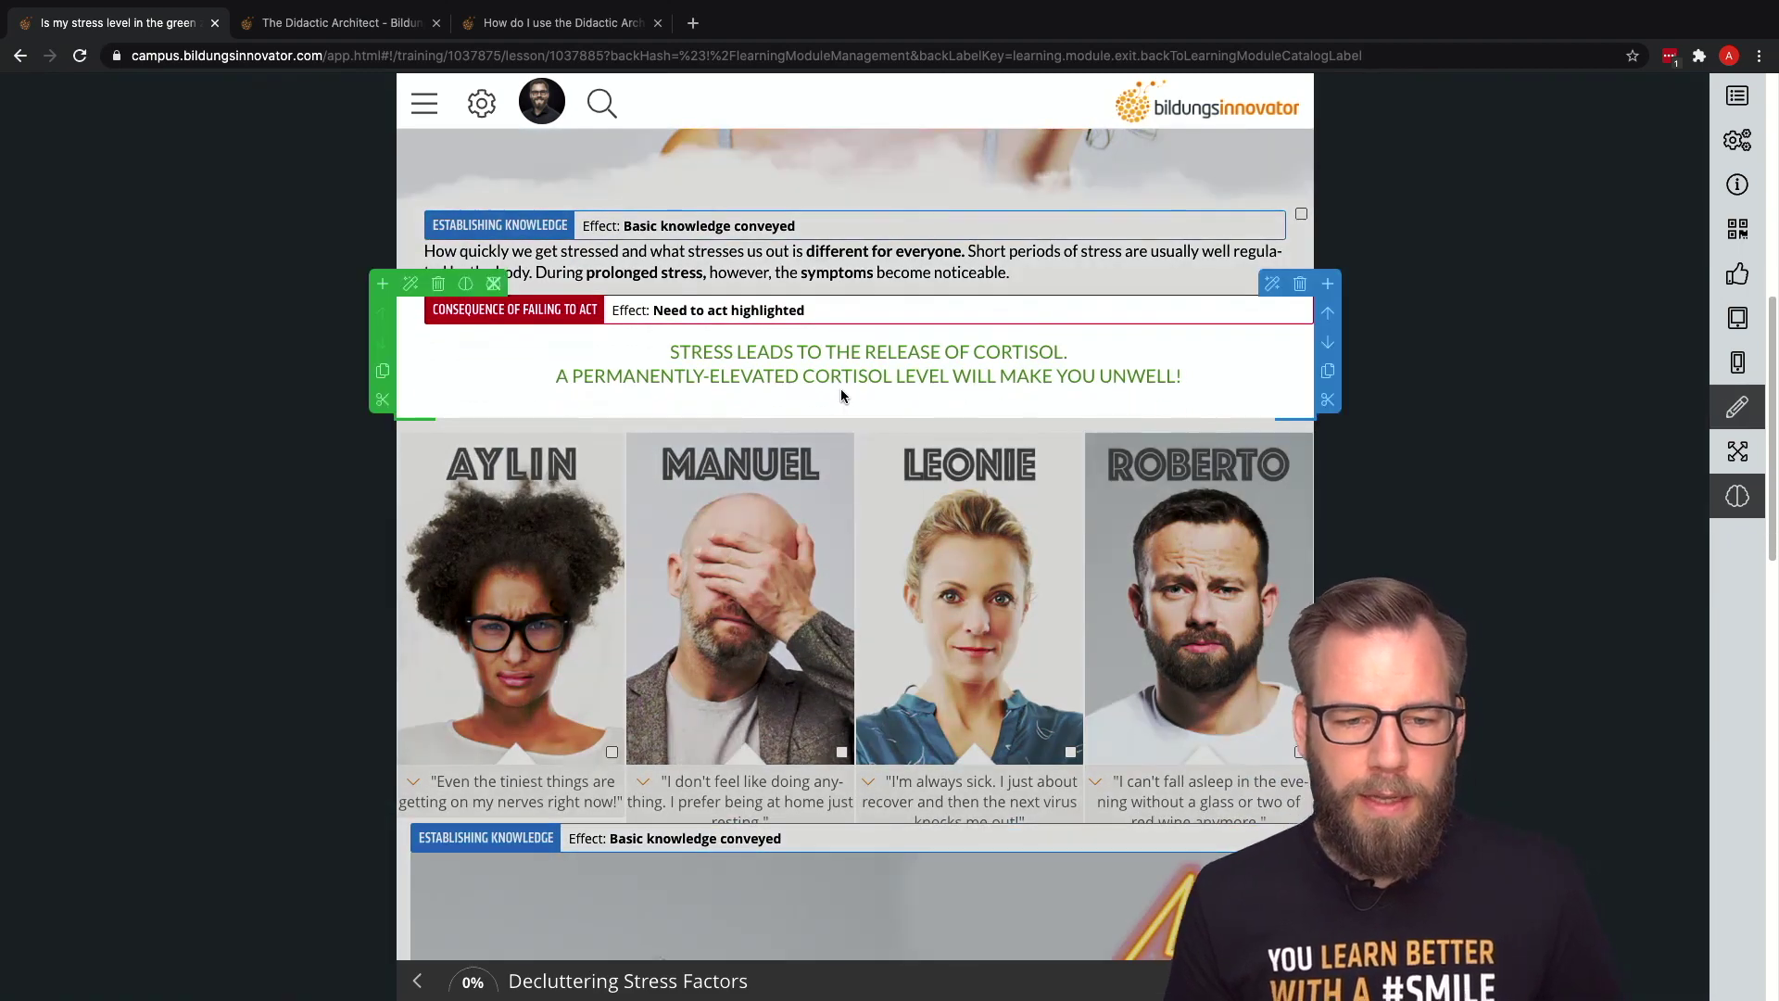
mouse_move(524, 336)
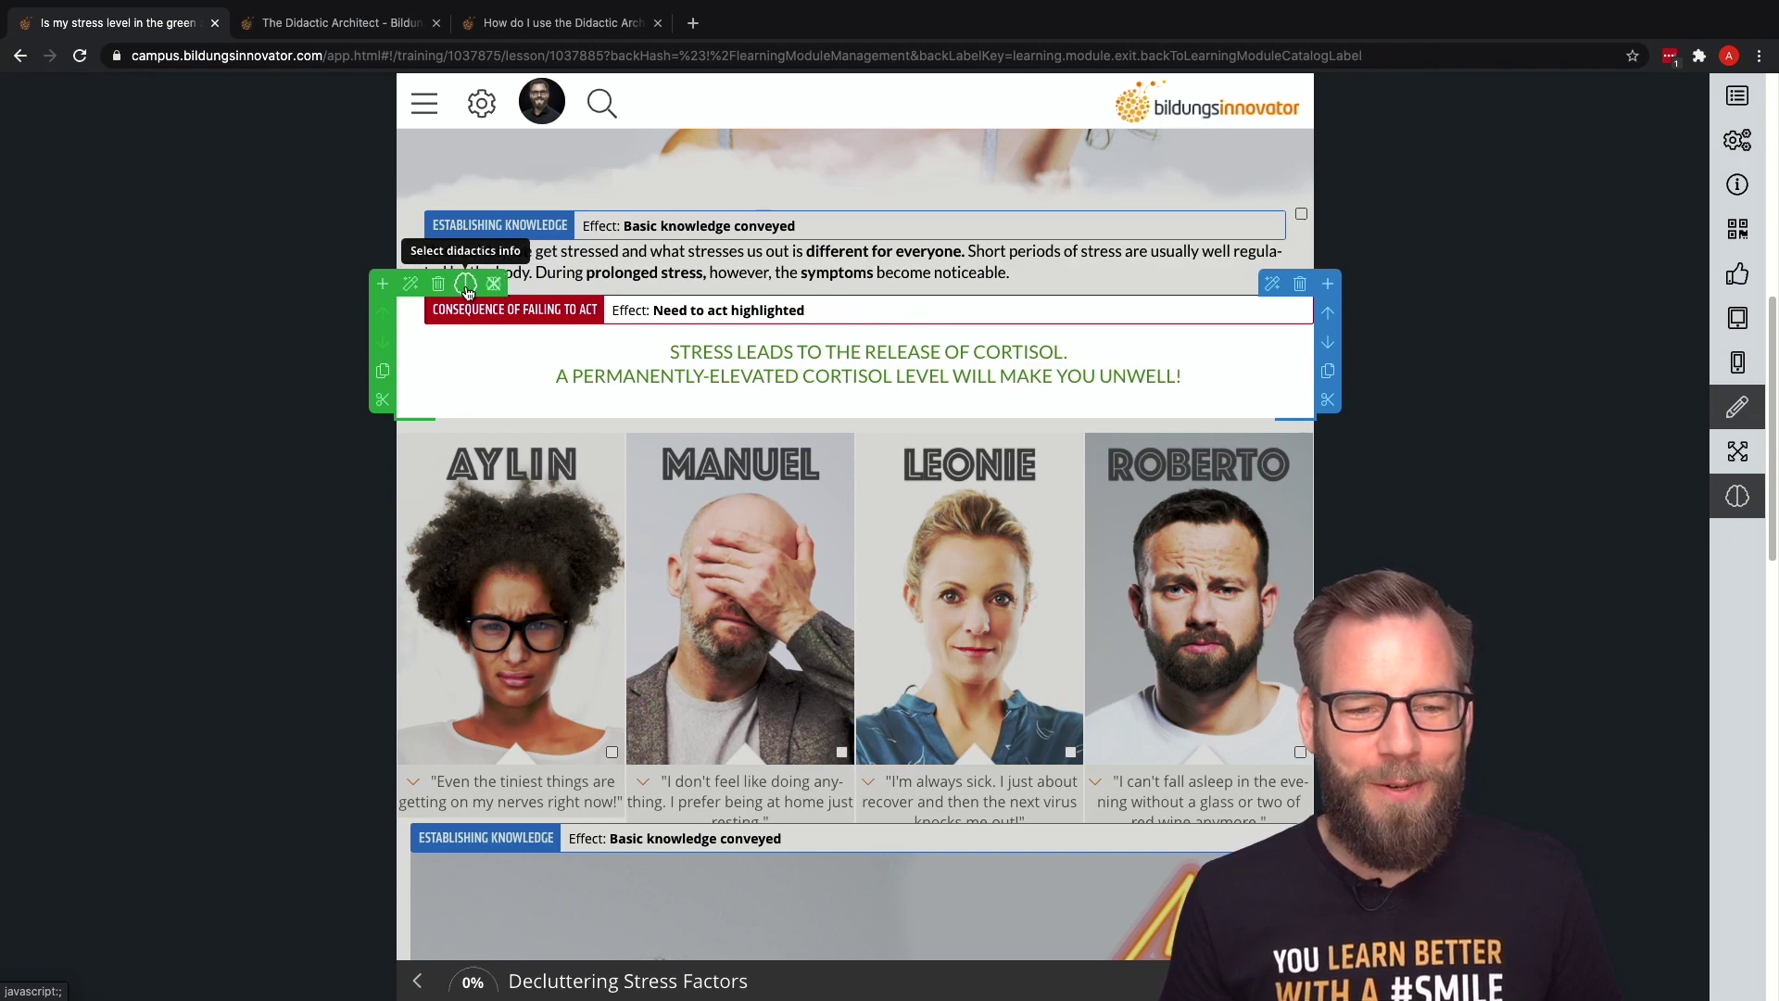
left_click(466, 287)
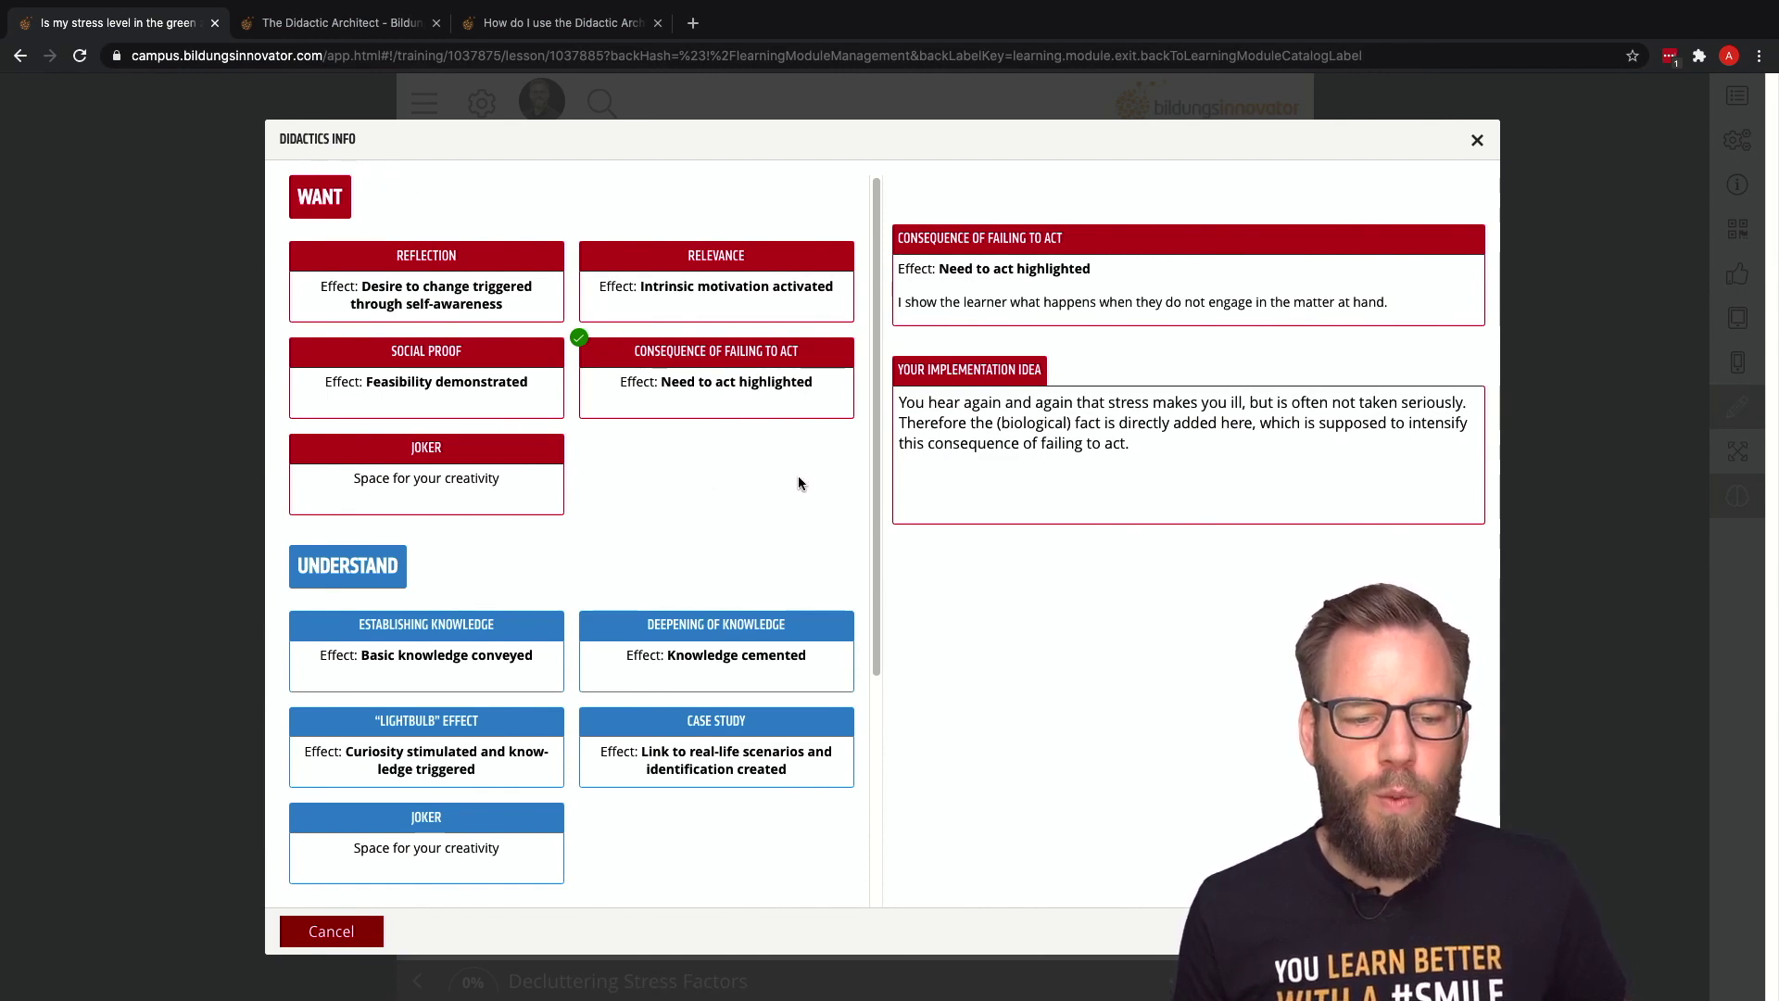
Look through the didactic elements offered under the Want, Understand and Do categories.
scroll(783, 477, "down", 2)
scroll(775, 478, "down", 5)
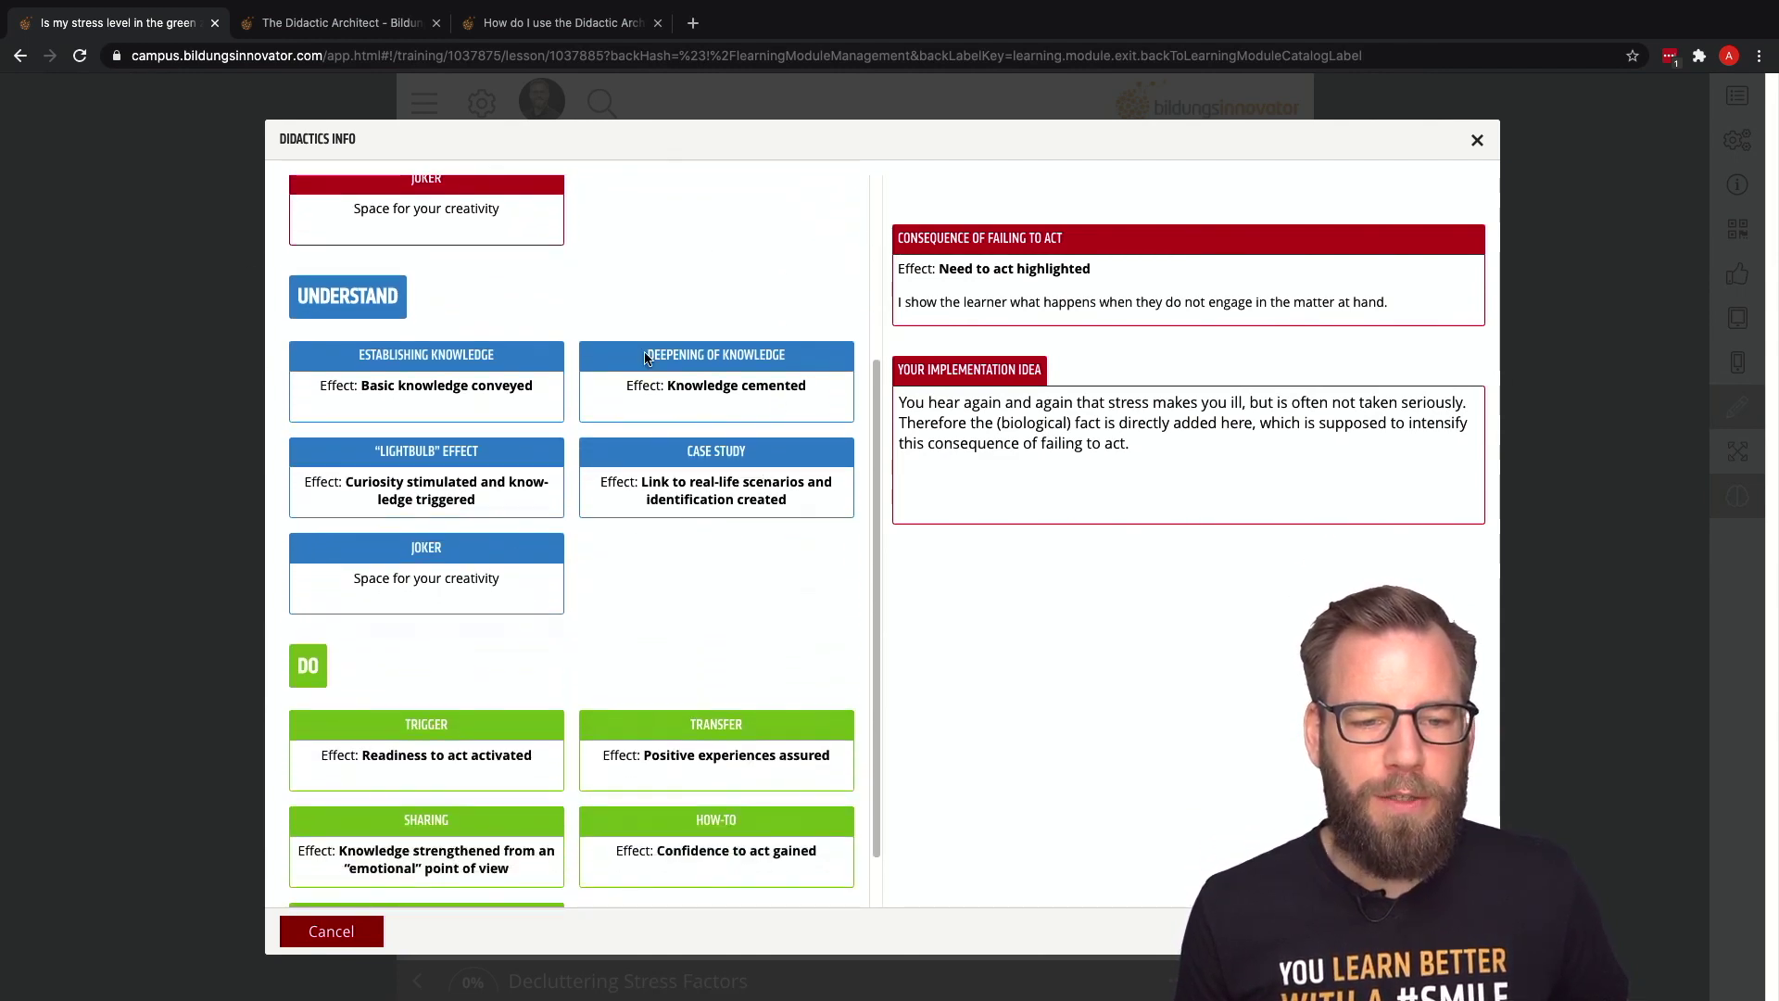
scroll(684, 599, "down", 2)
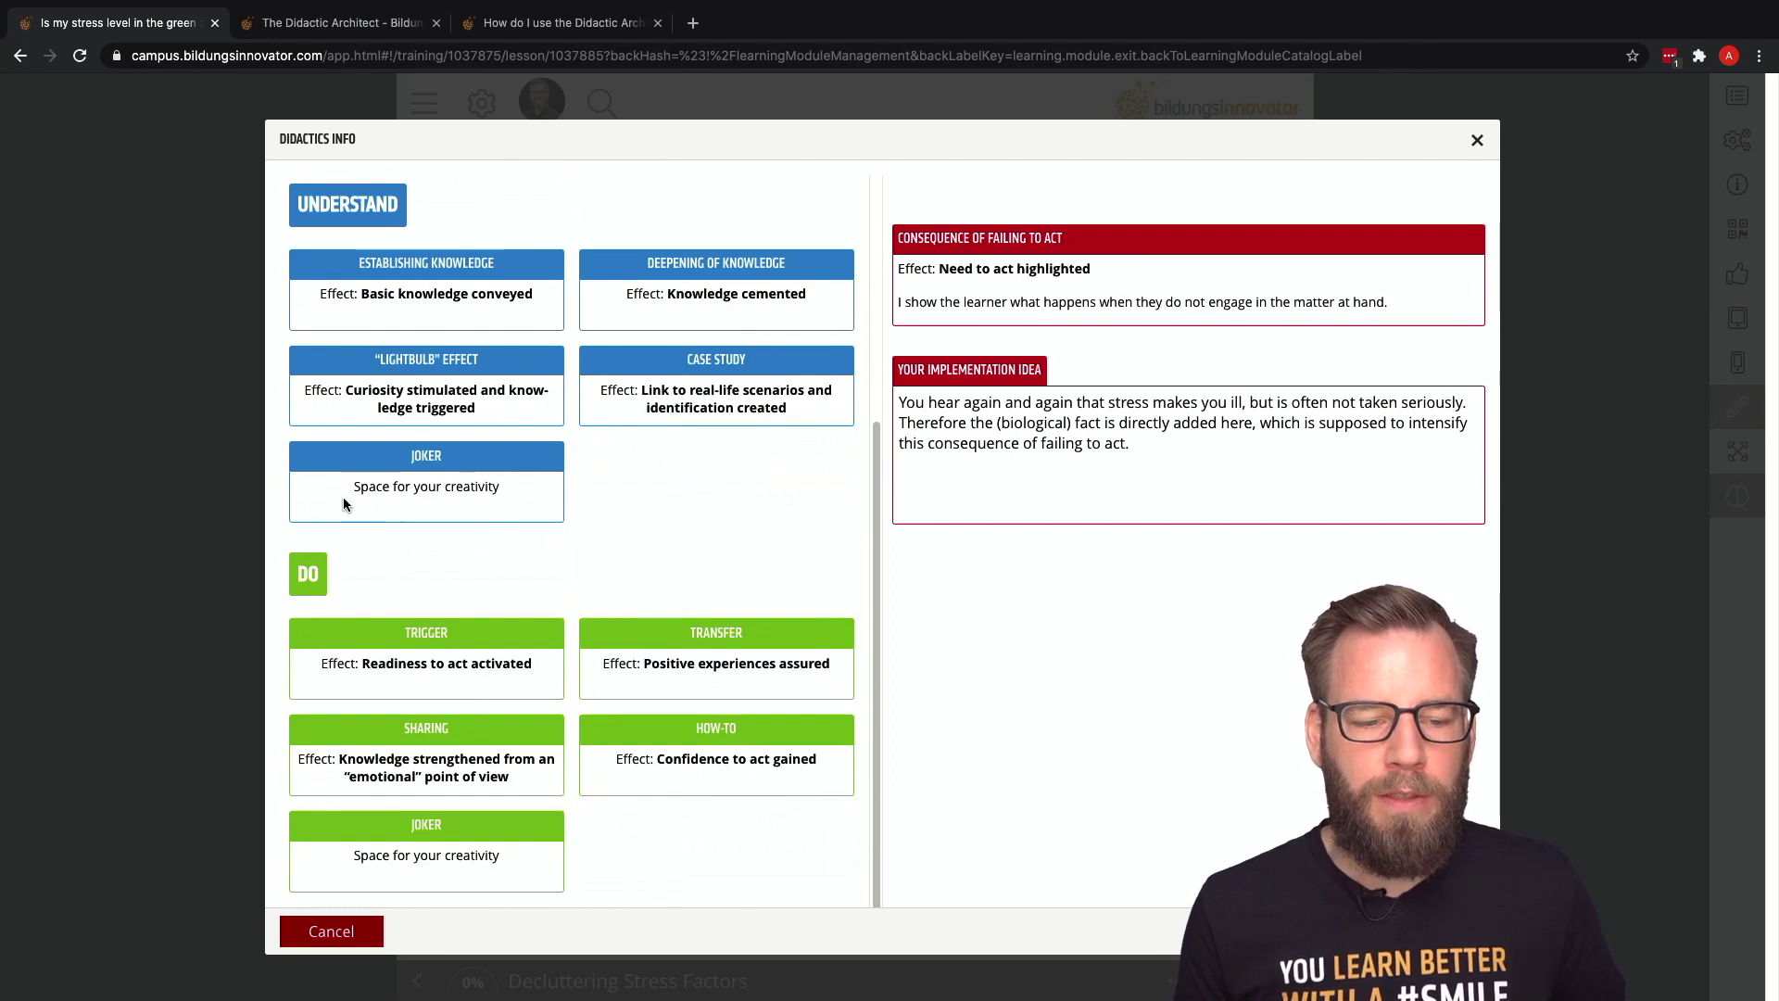
scroll(725, 549, "up", 2)
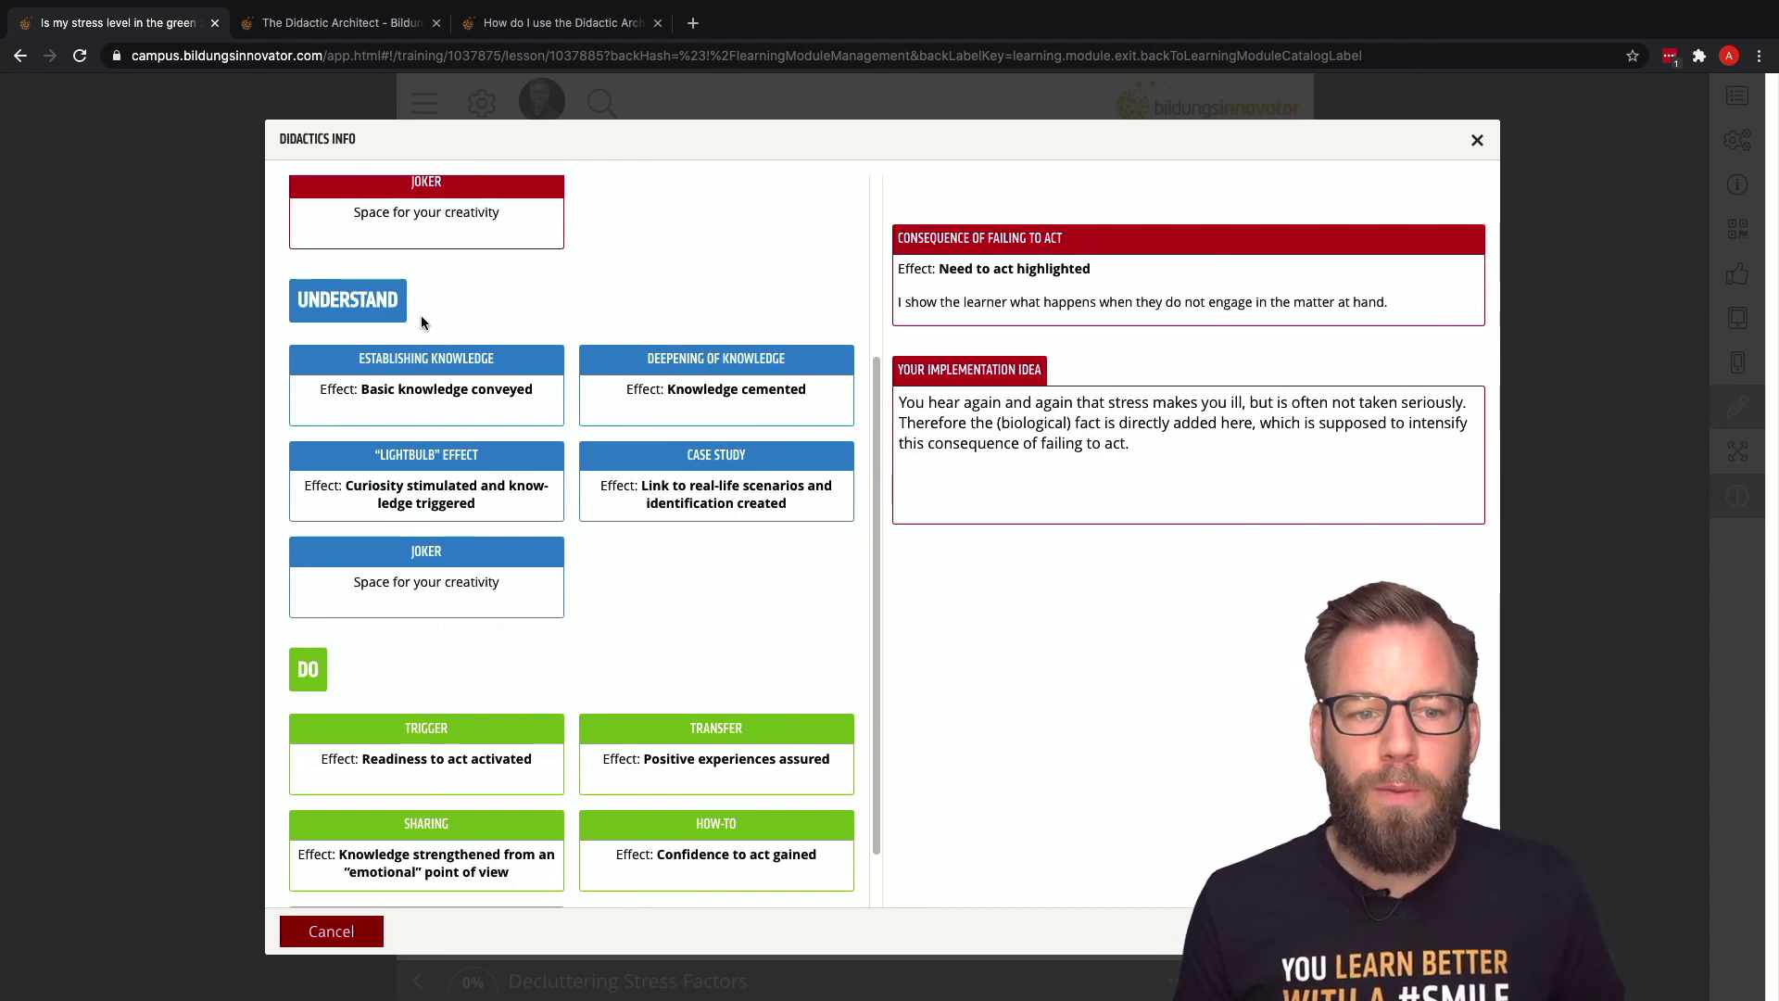
scroll(498, 370, "down", 2)
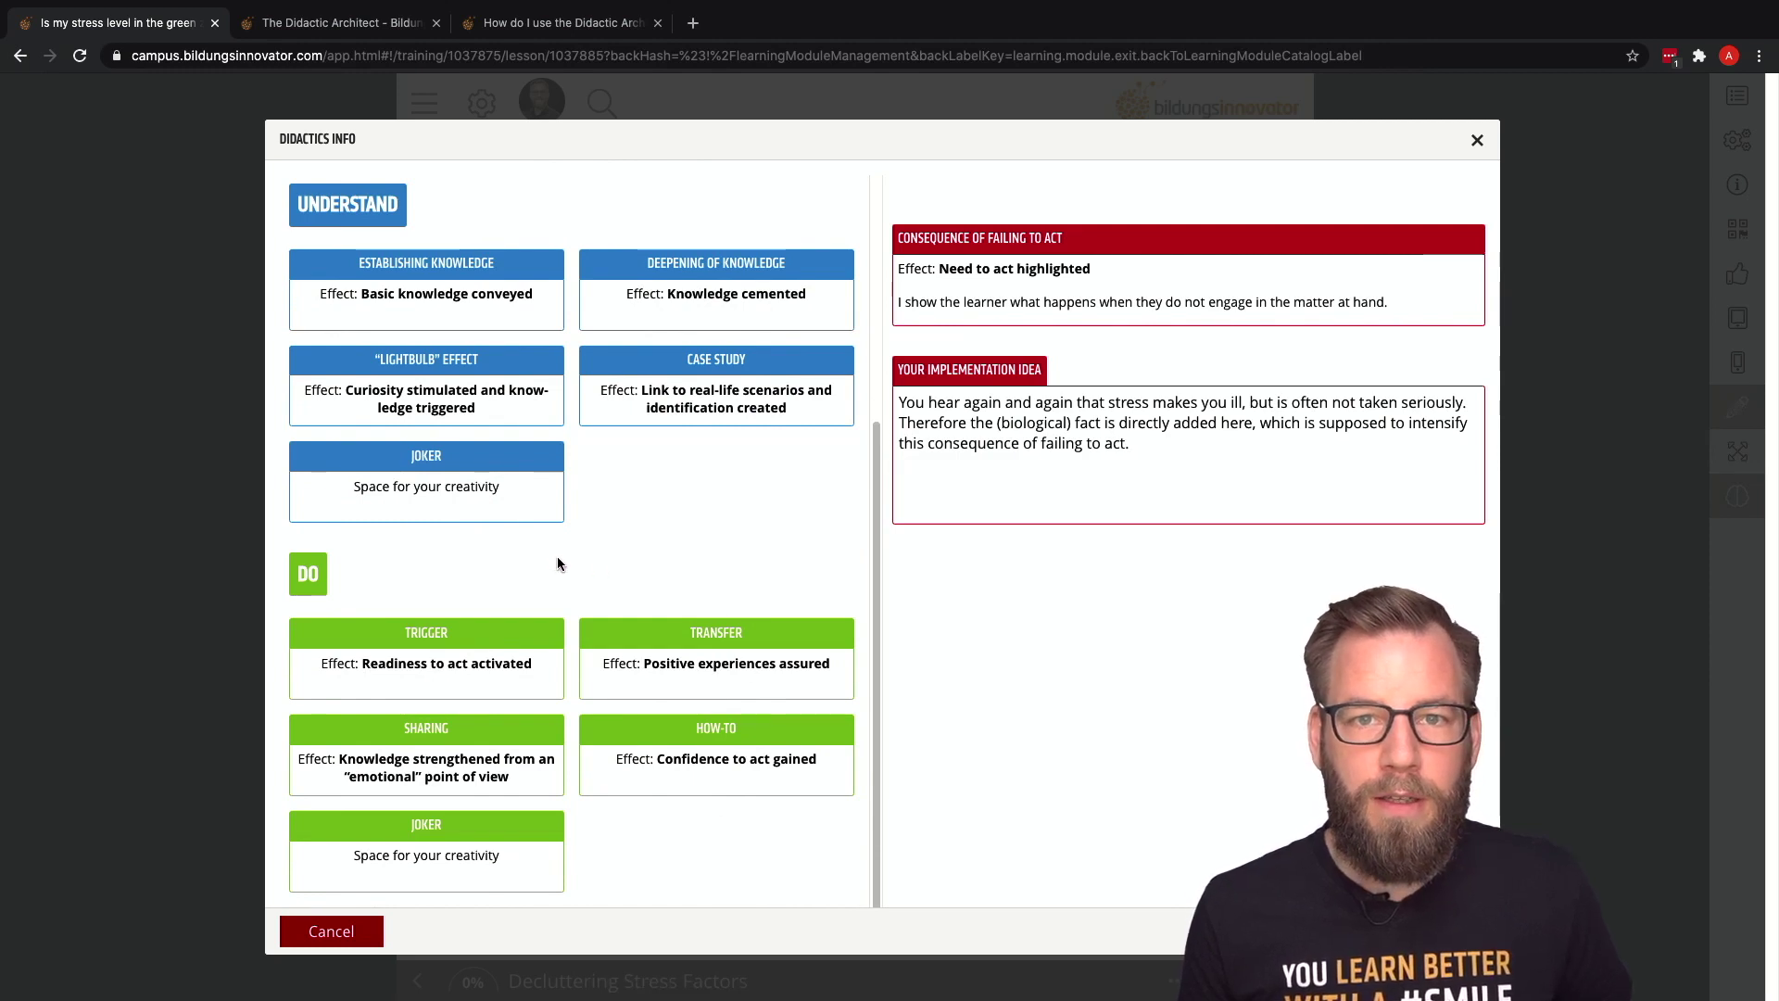
scroll(556, 559, "up", 6)
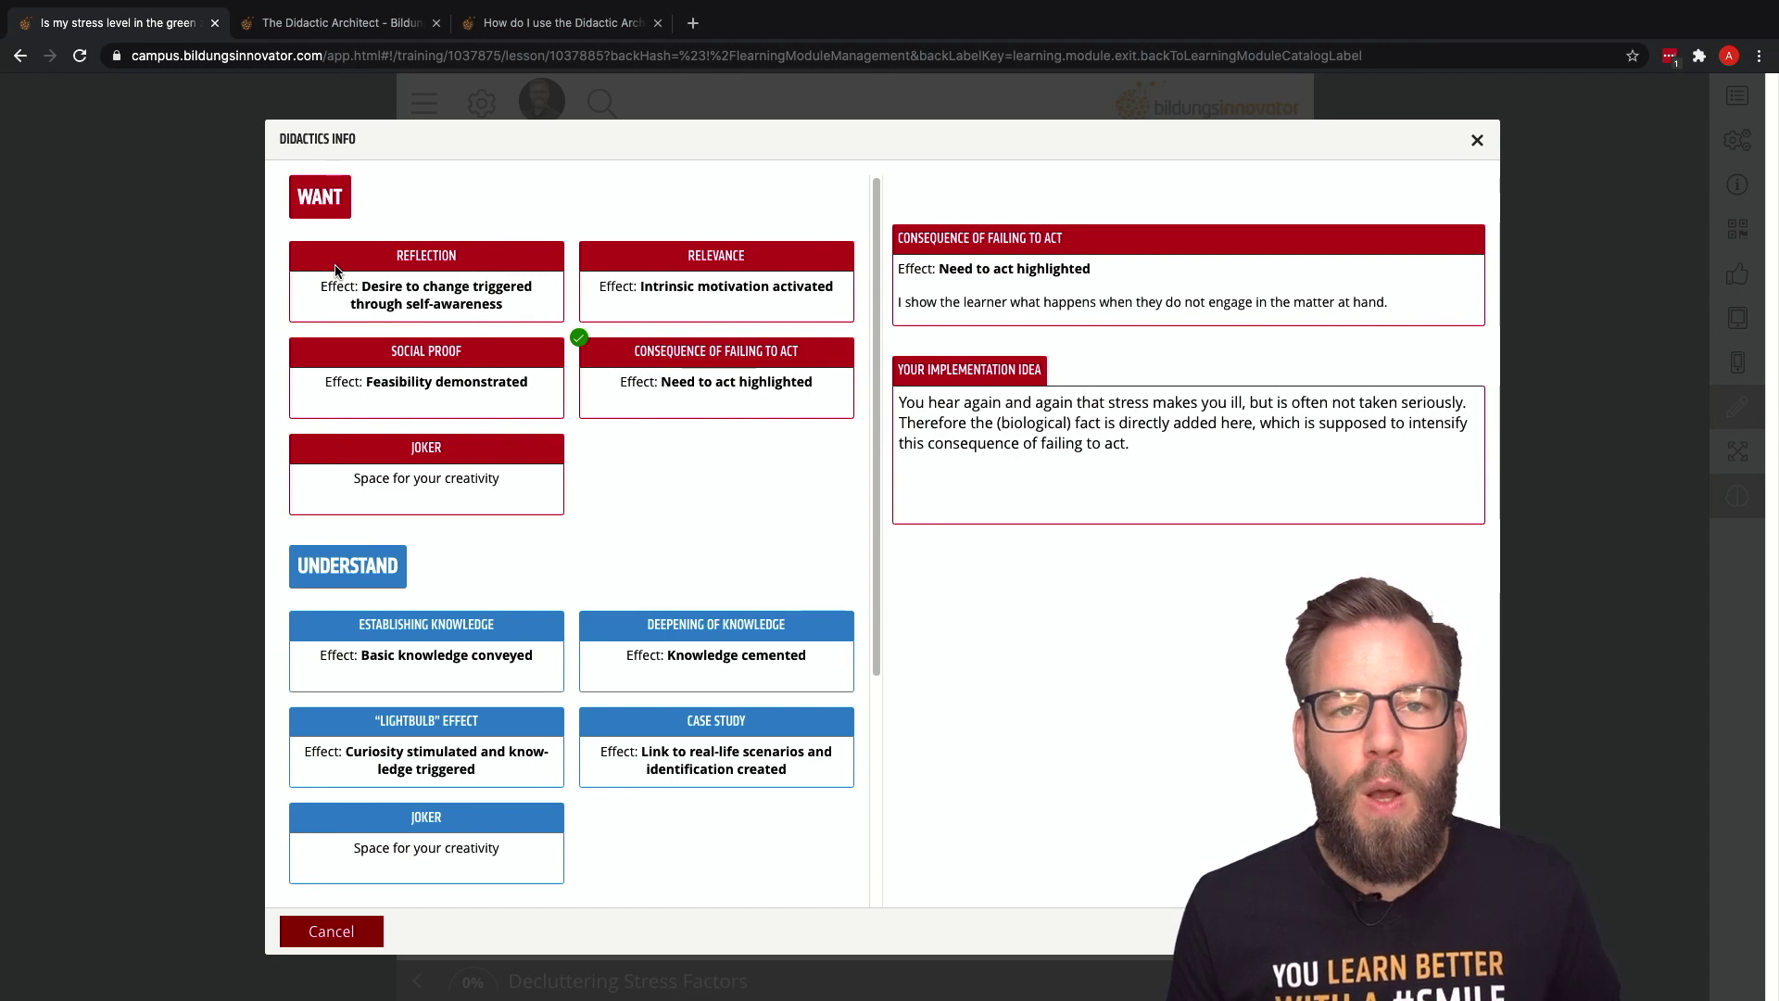
Try Relevance as the cortisol statement's didactic element, review the other elements, and close the selection without saving.
left_click(693, 260)
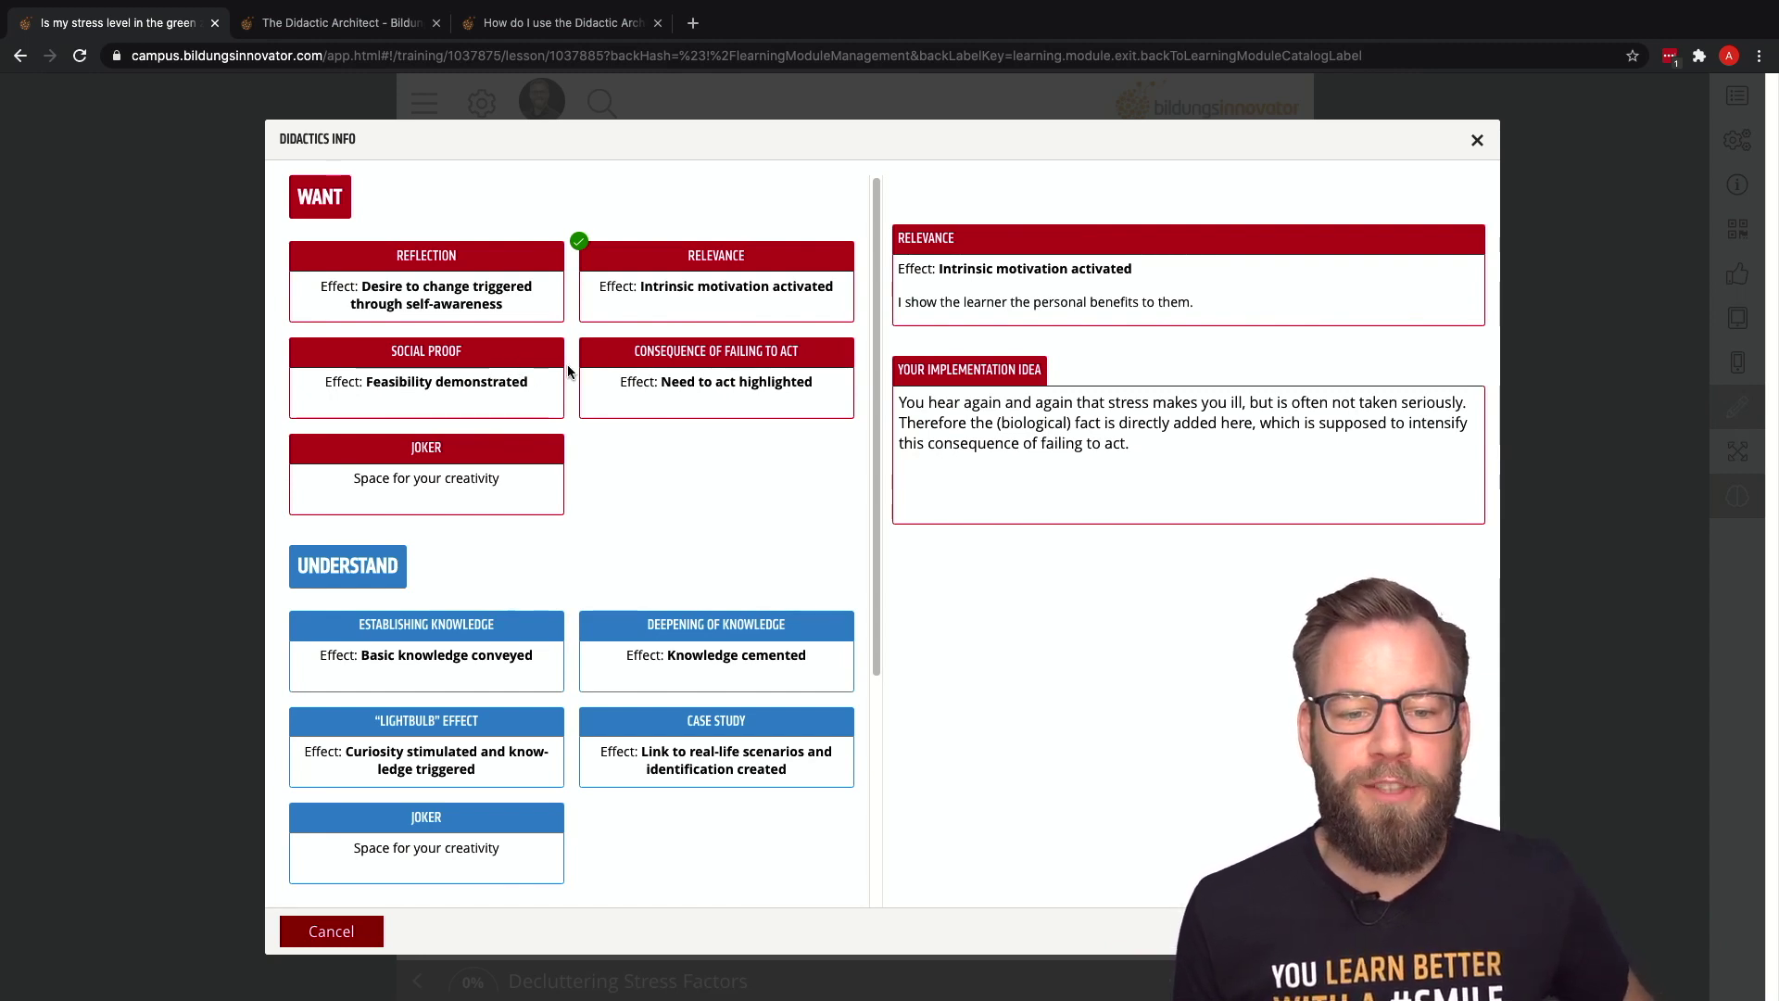
scroll(565, 371, "down", 2)
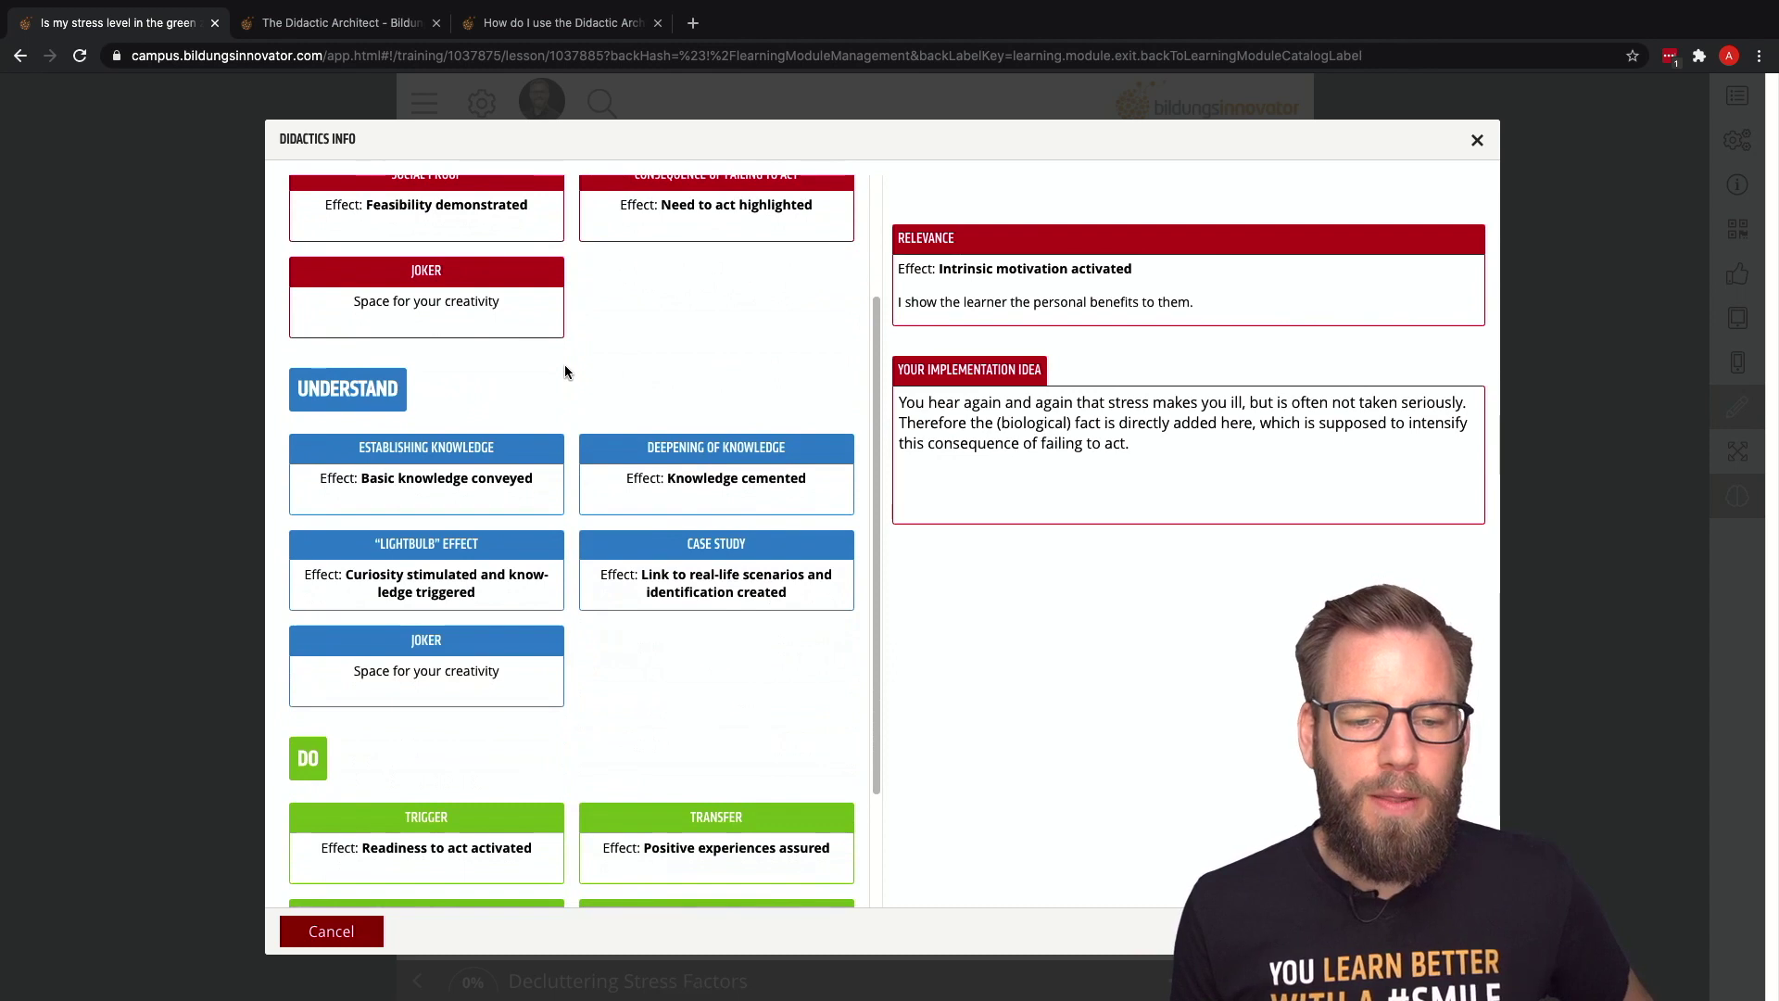
scroll(565, 370, "down", 1)
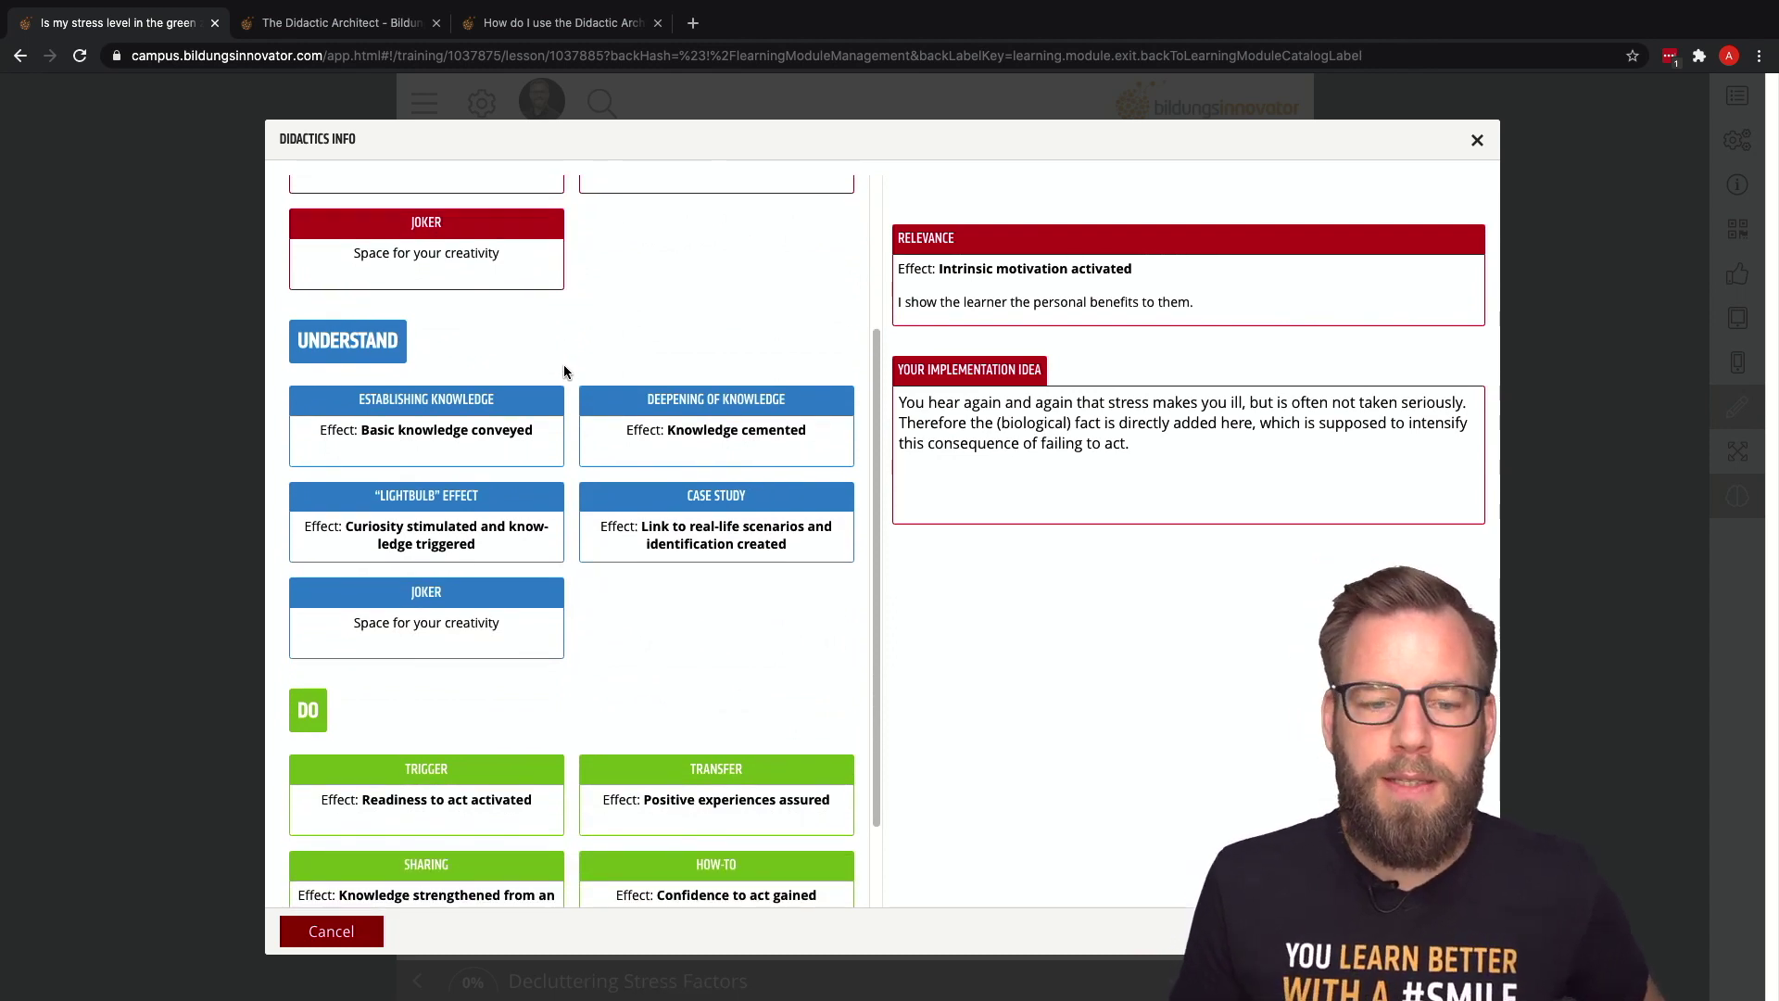
scroll(564, 371, "down", 1)
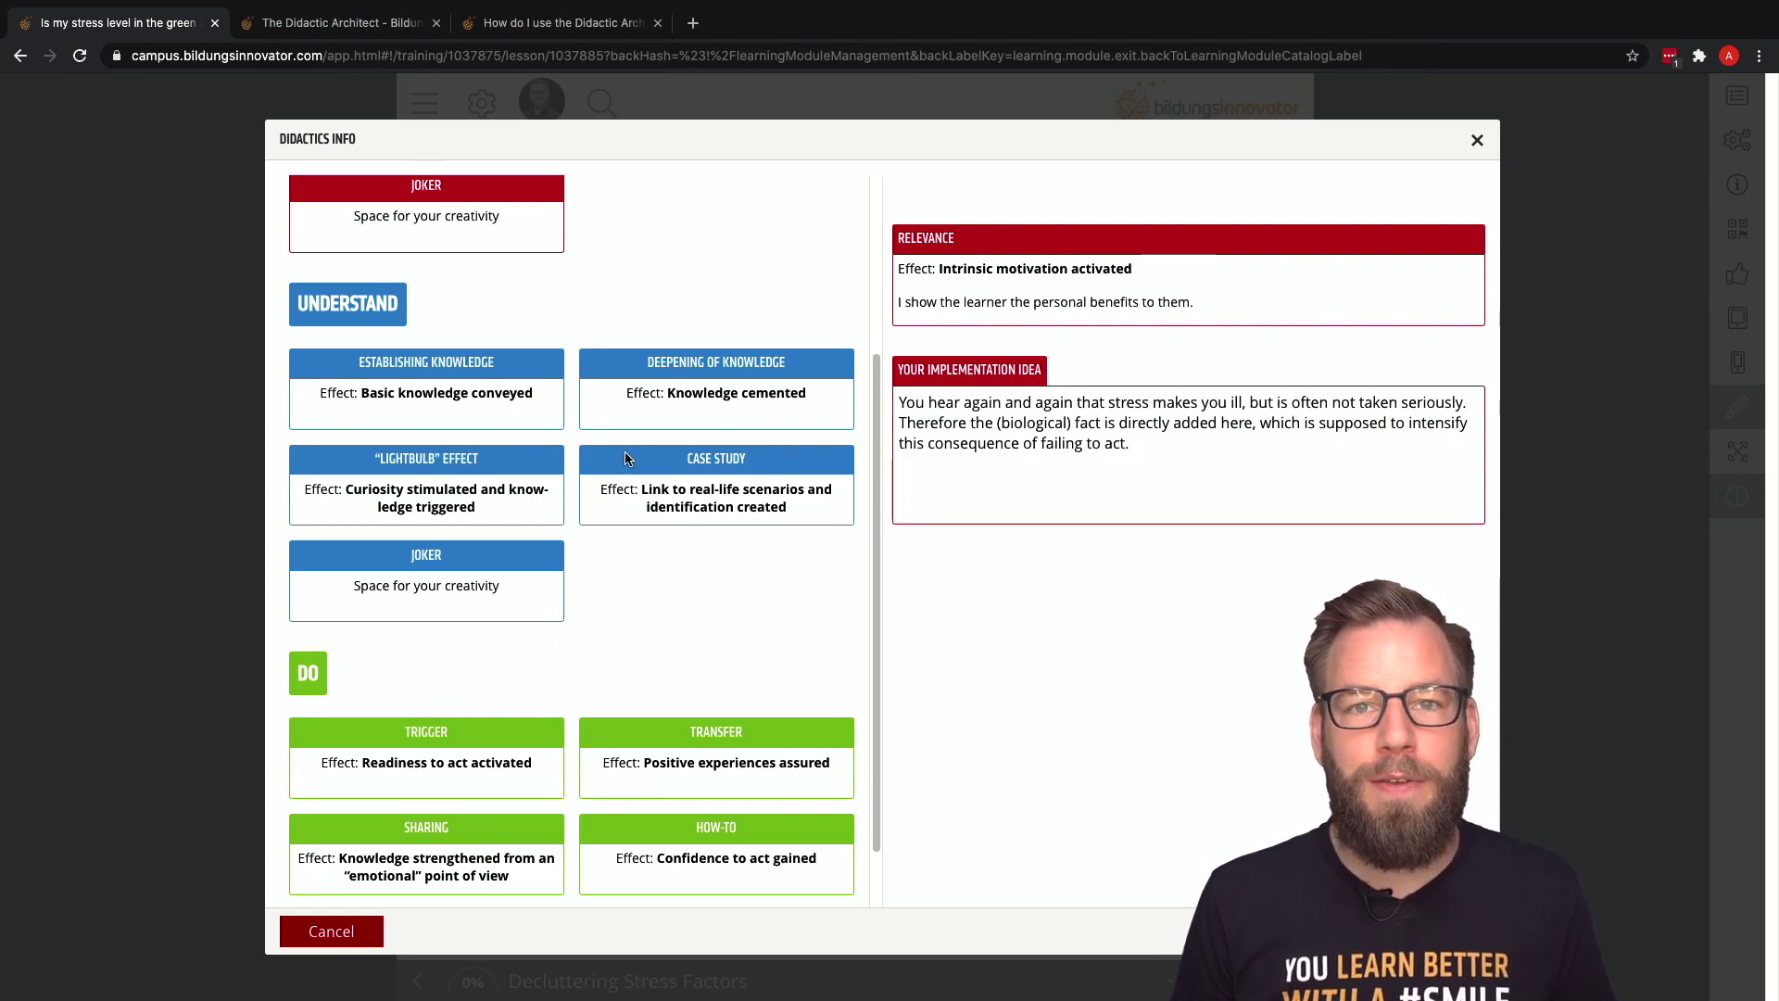
scroll(626, 458, "down", 1)
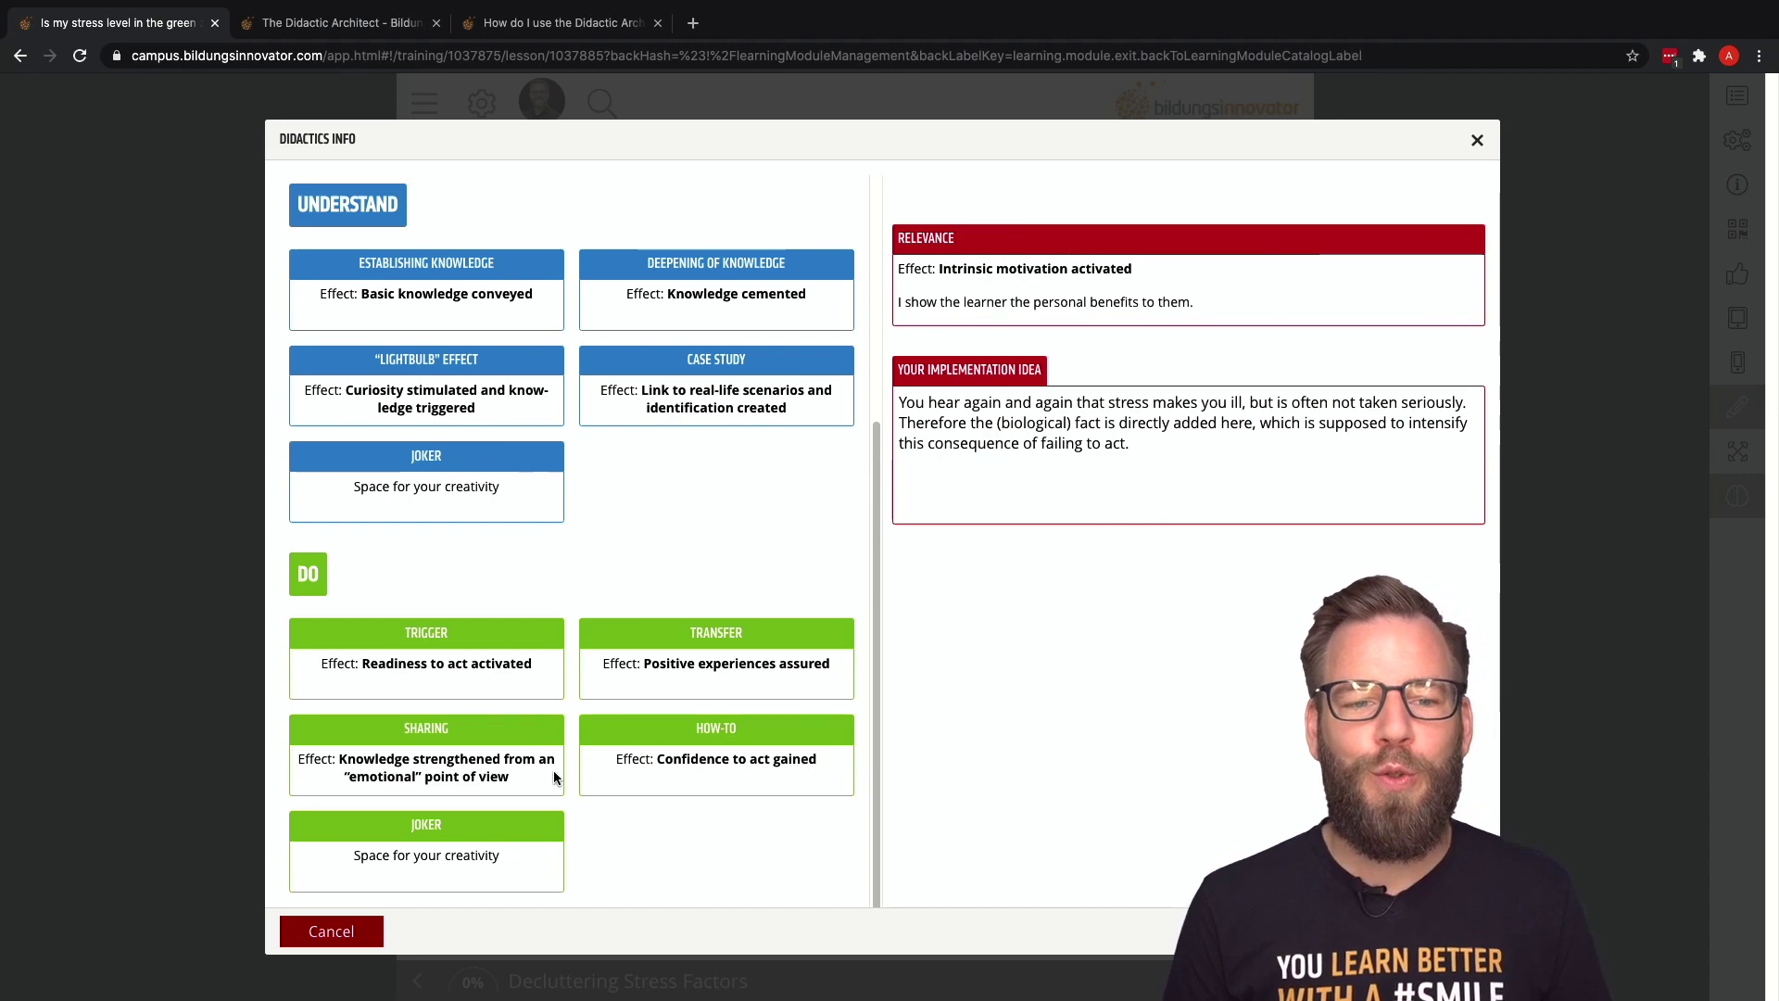
scroll(636, 721, "up", 4)
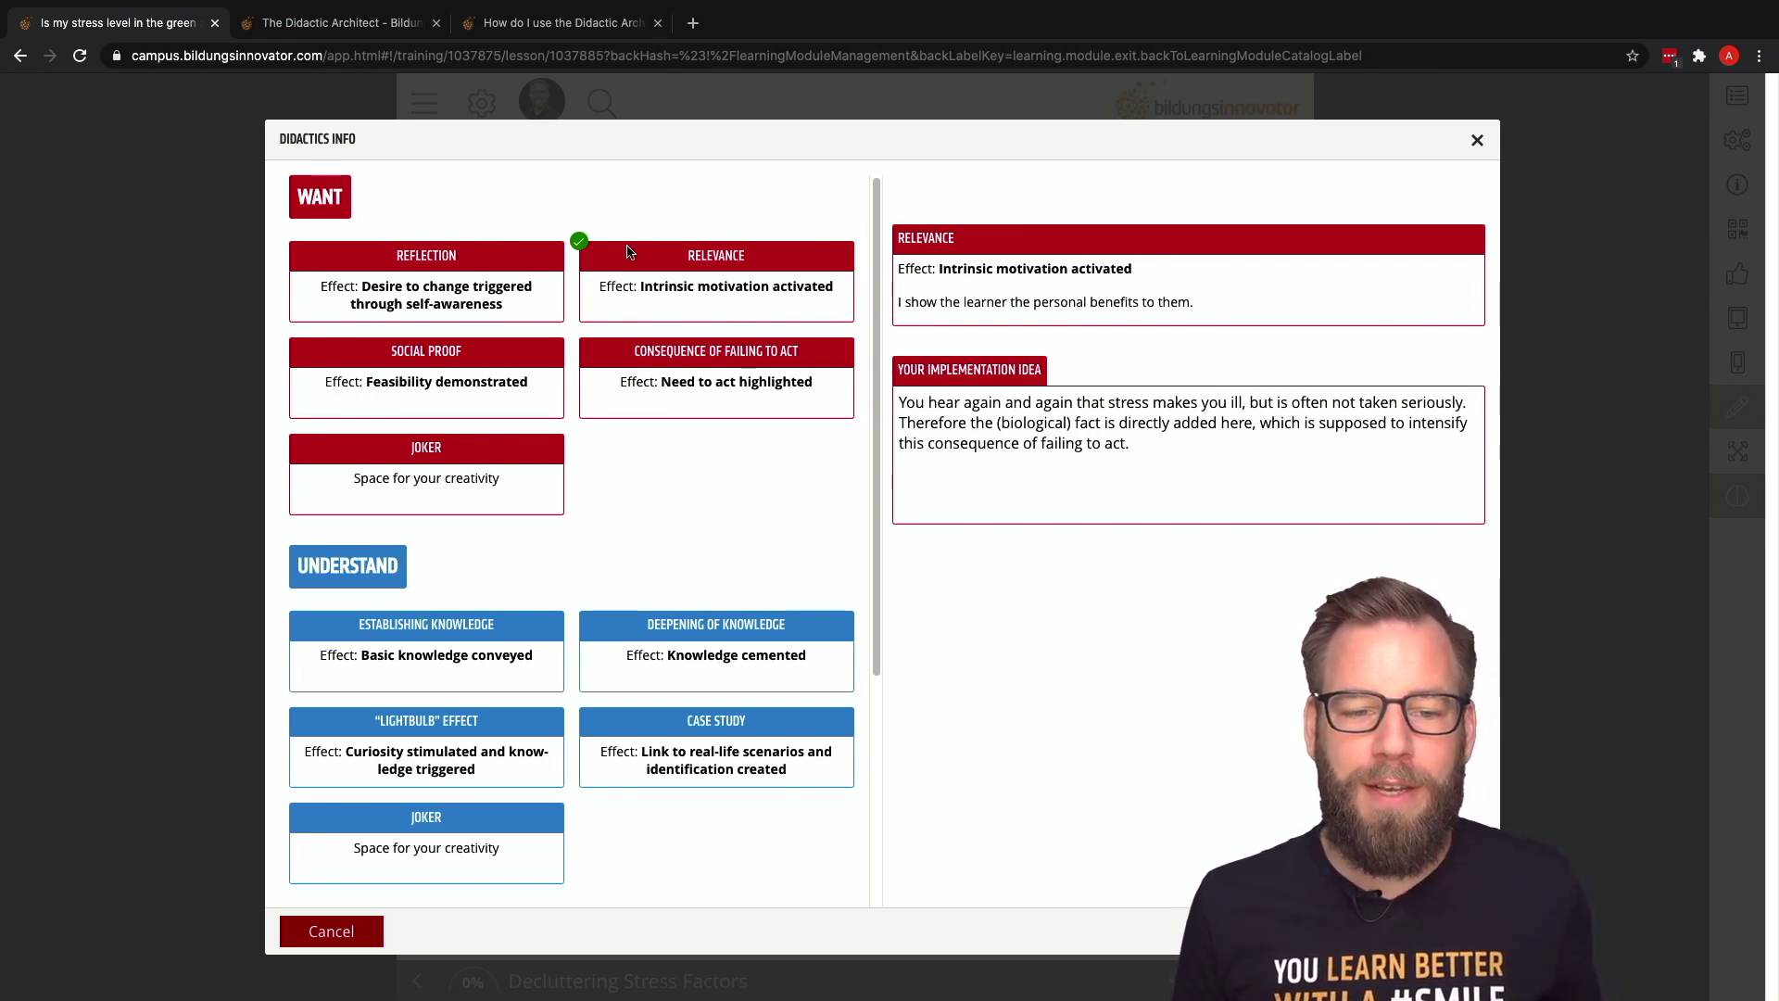
scroll(385, 820, "down", 4)
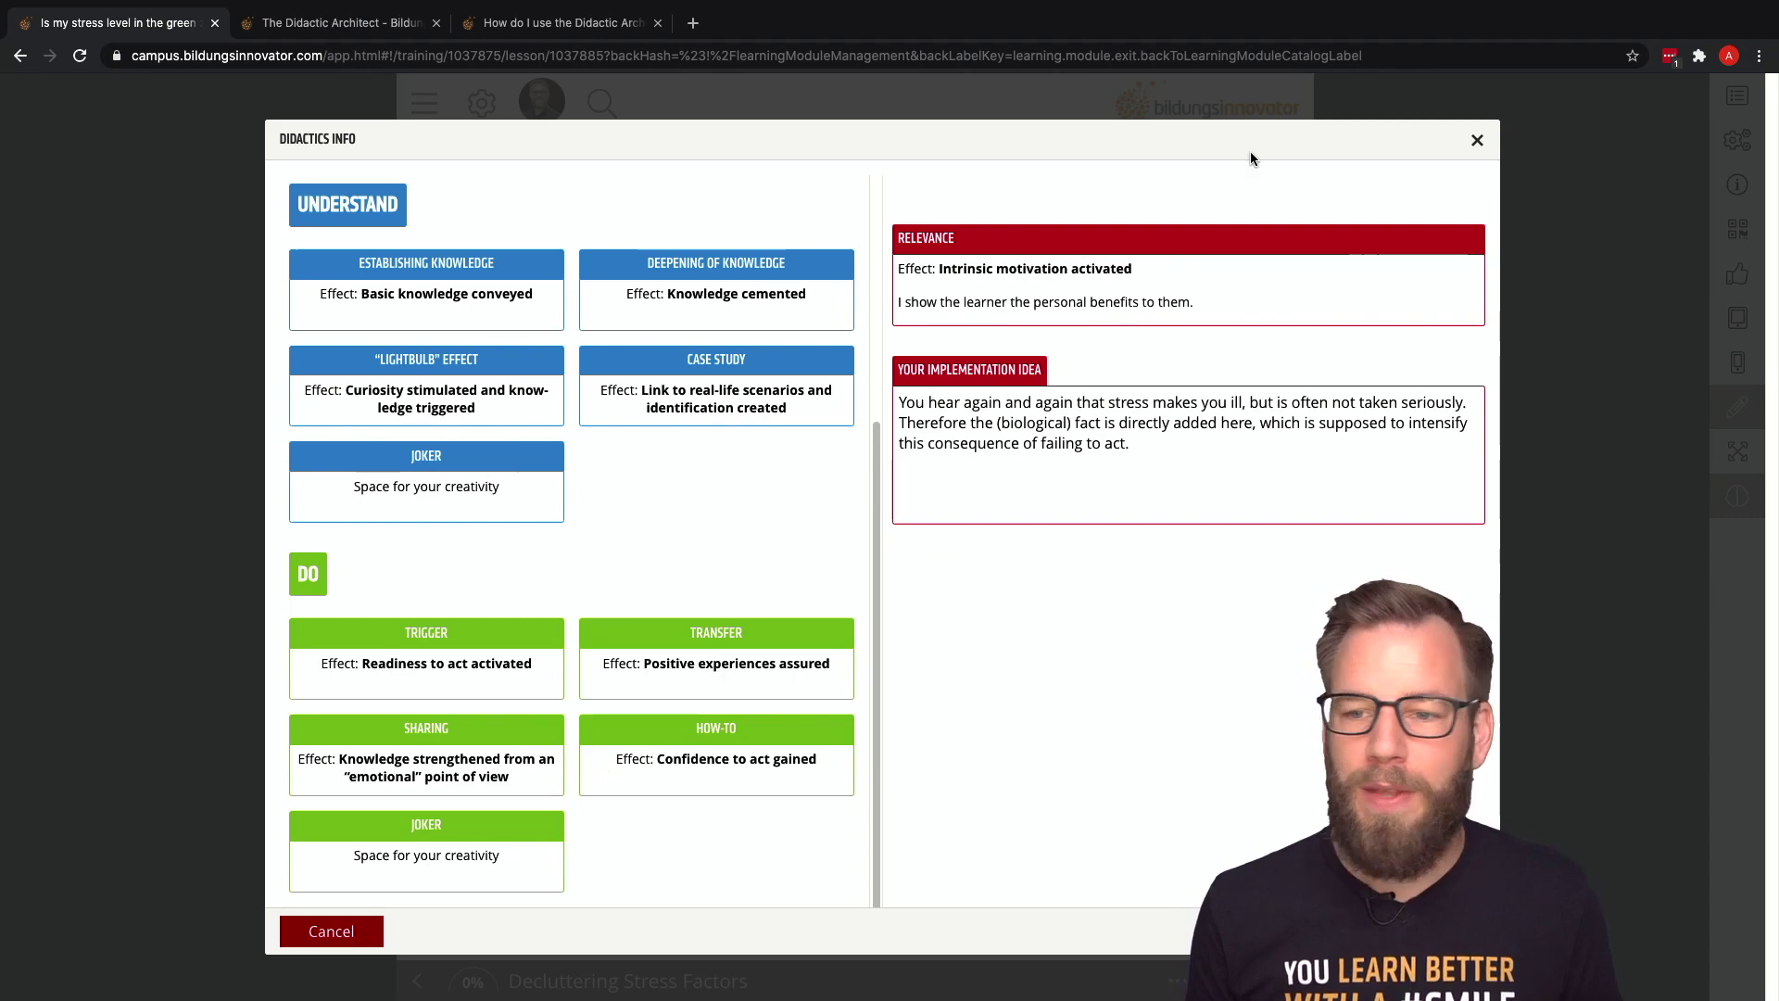
left_click(1476, 140)
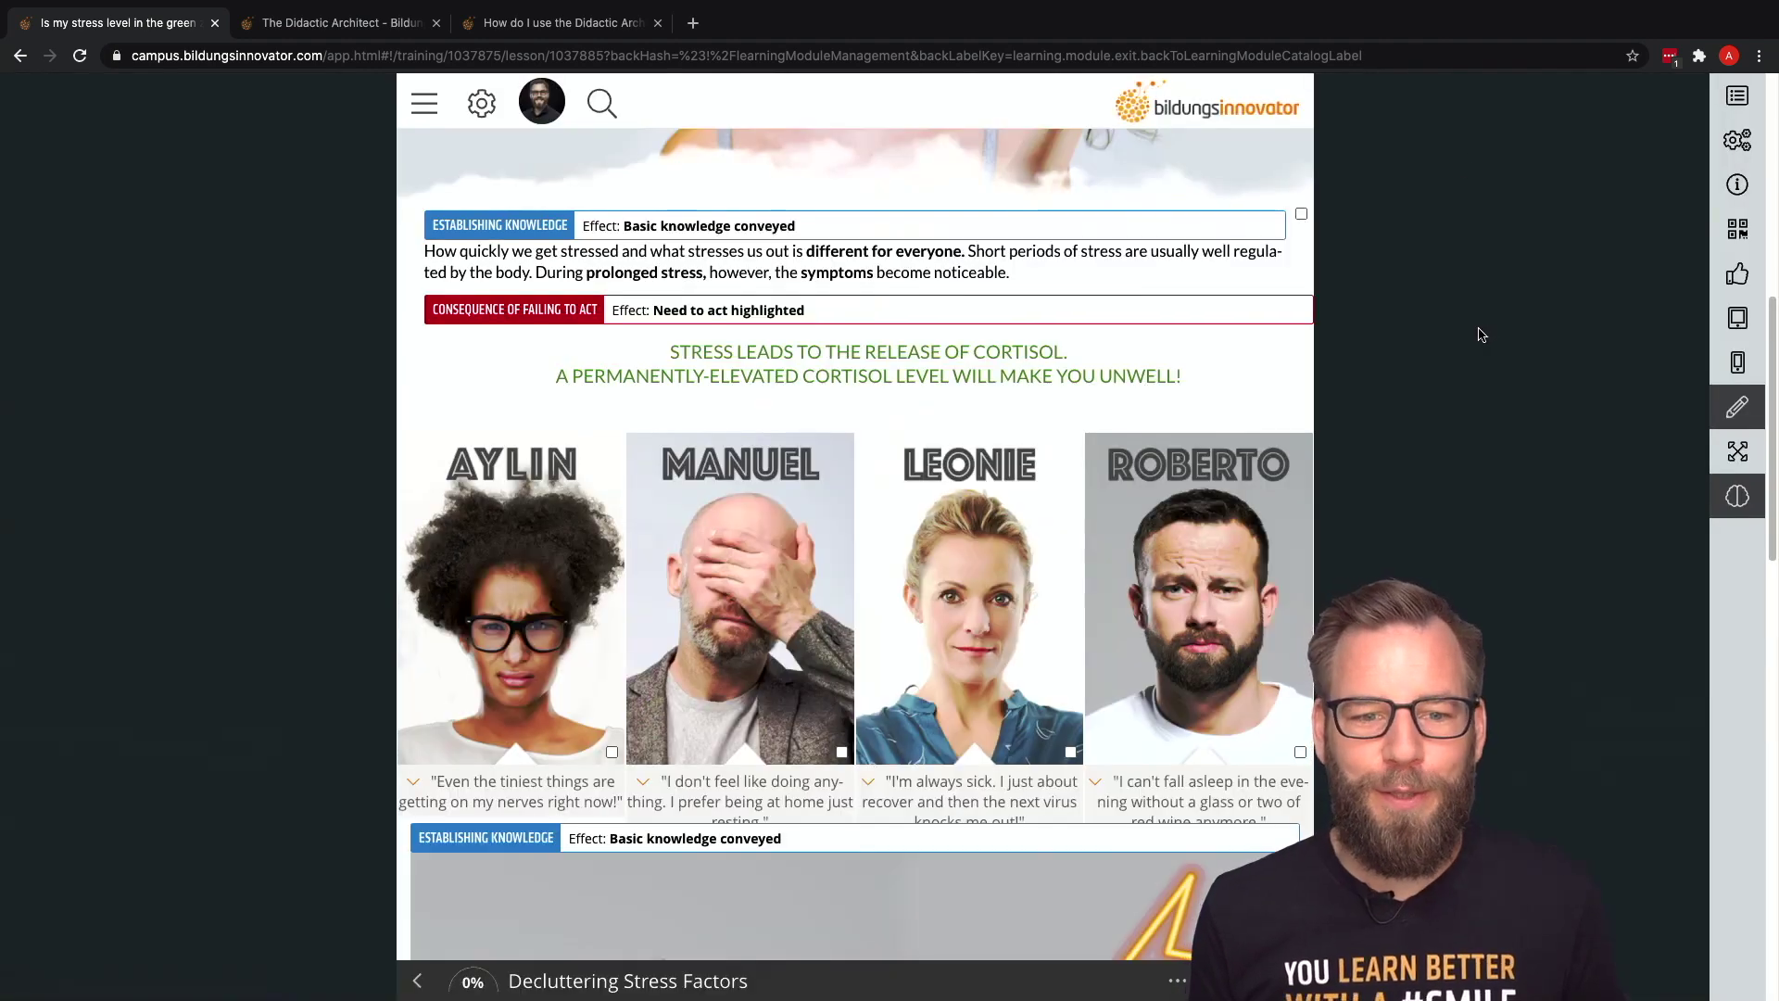
Assign the Trigger element from the Do category to the "Which of the topics are you particularly interested in?" heading.
scroll(1473, 334, "down", 3)
scroll(1466, 339, "down", 3)
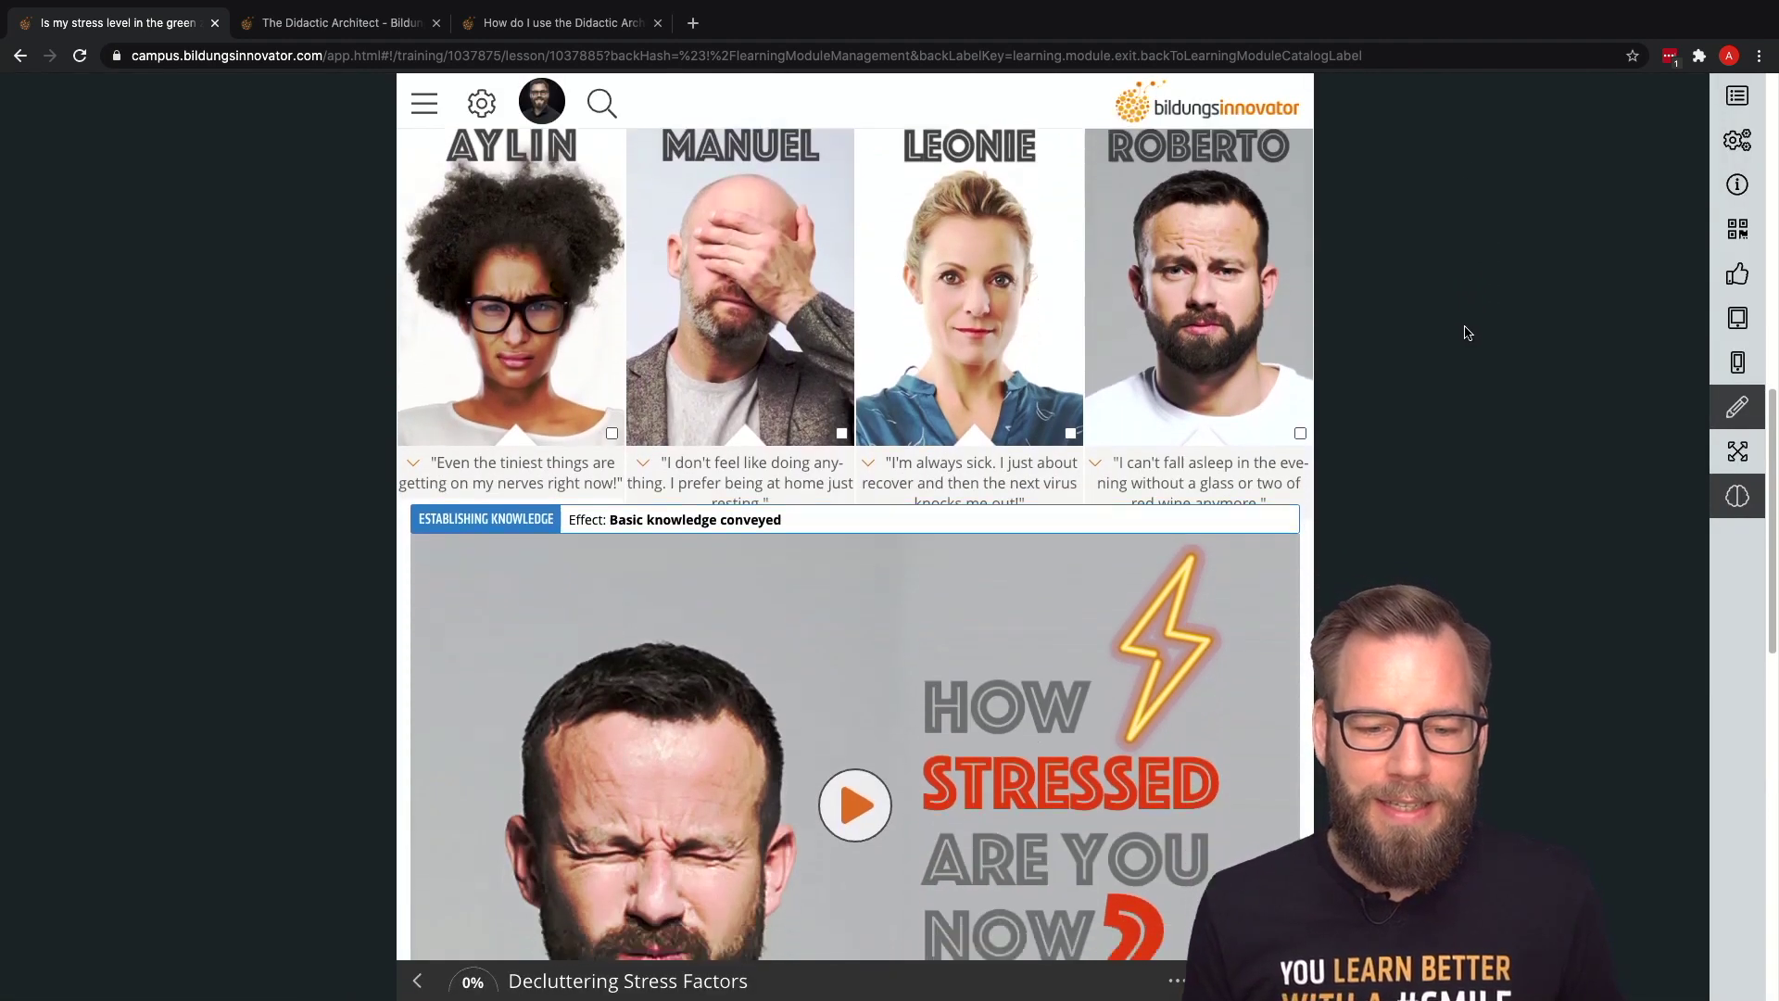
scroll(1467, 331, "down", 4)
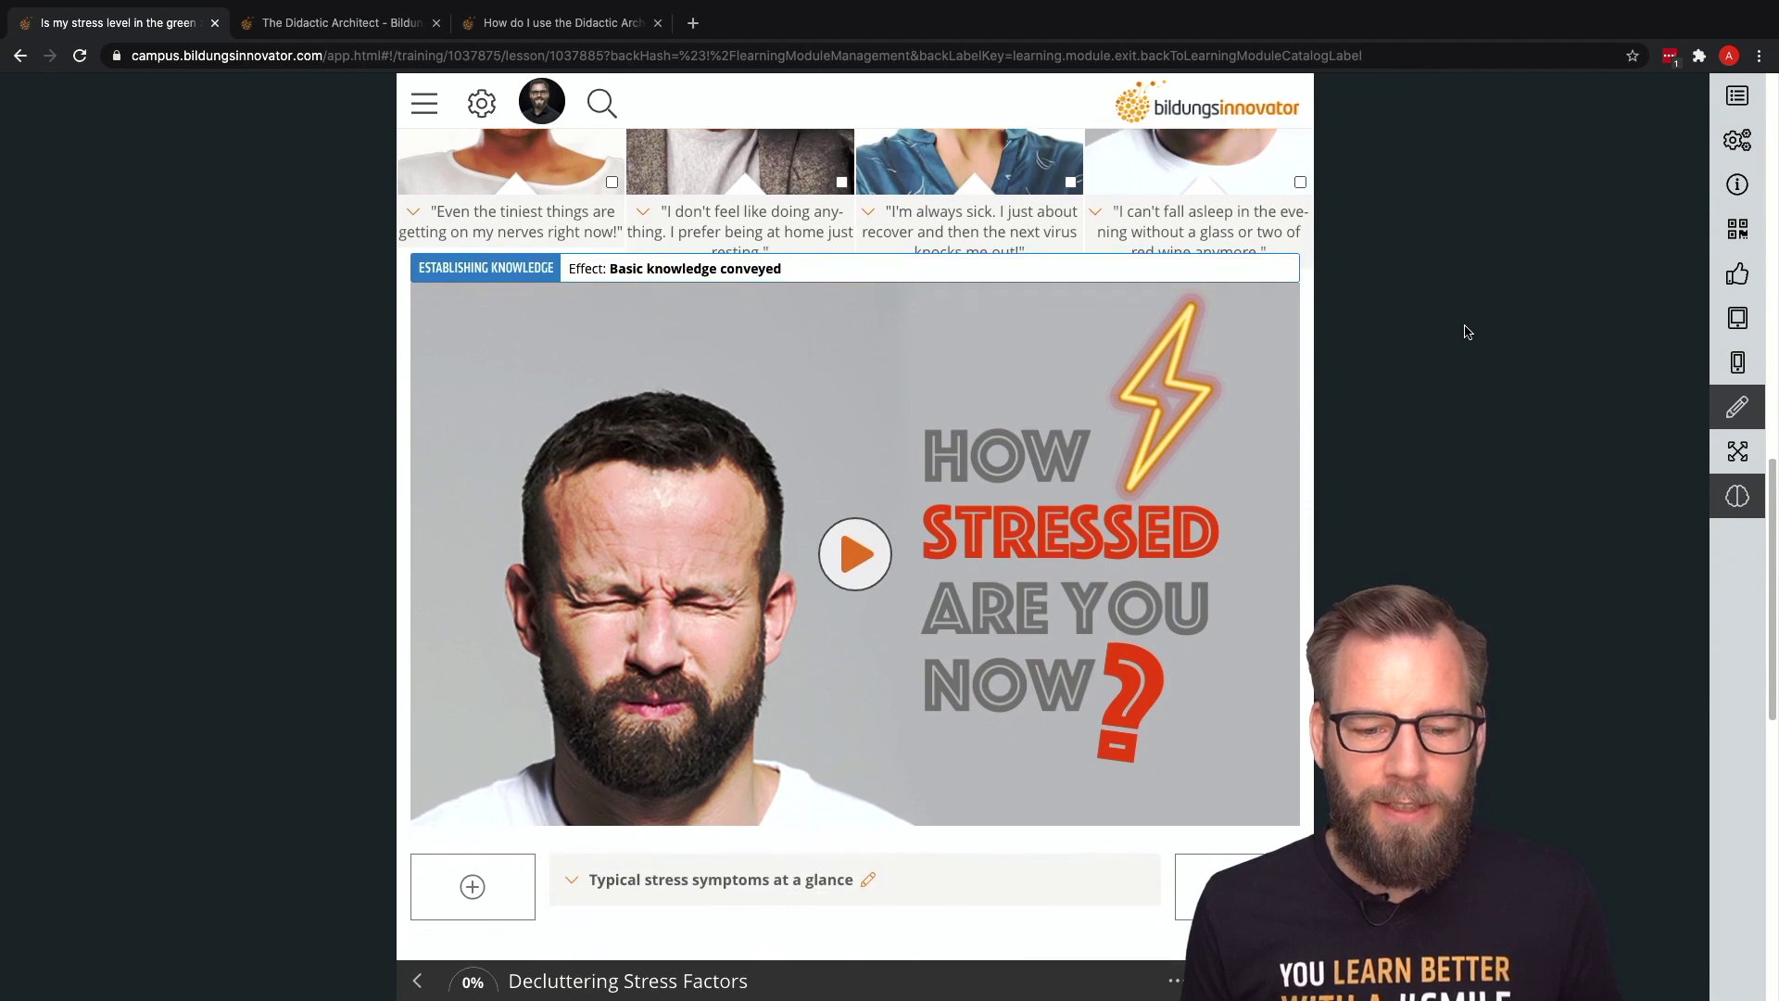
scroll(1467, 332, "down", 2)
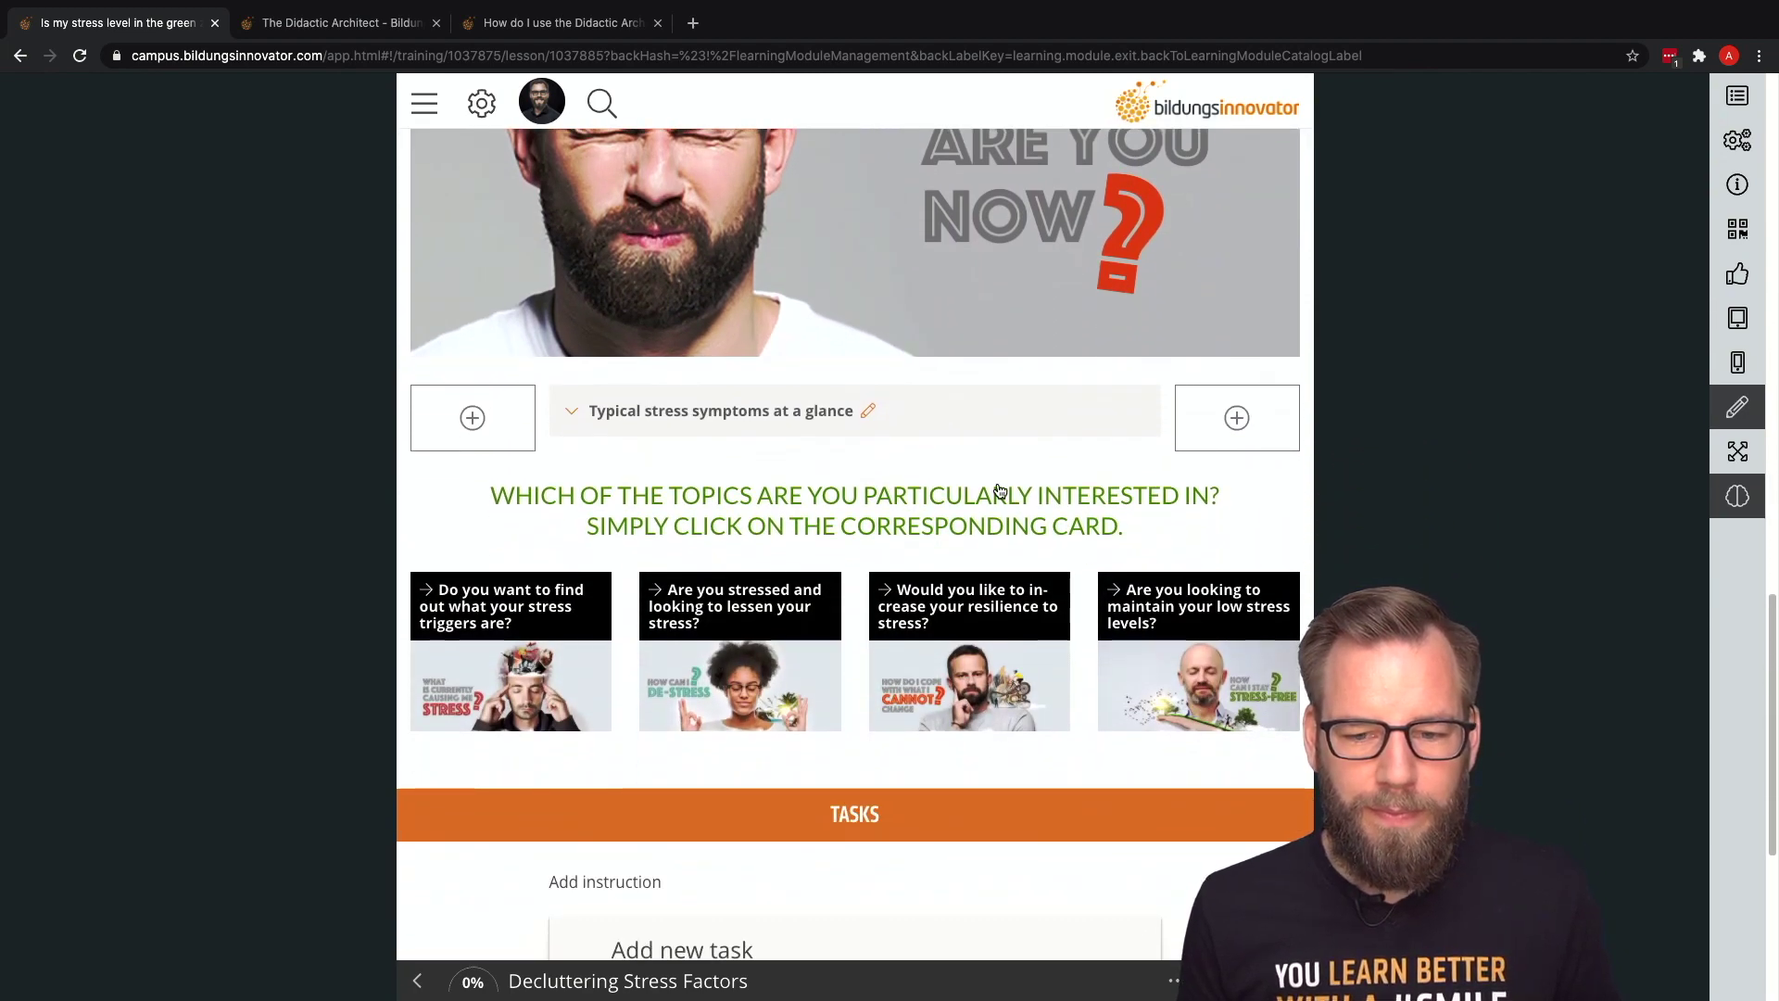
mouse_move(1001, 492)
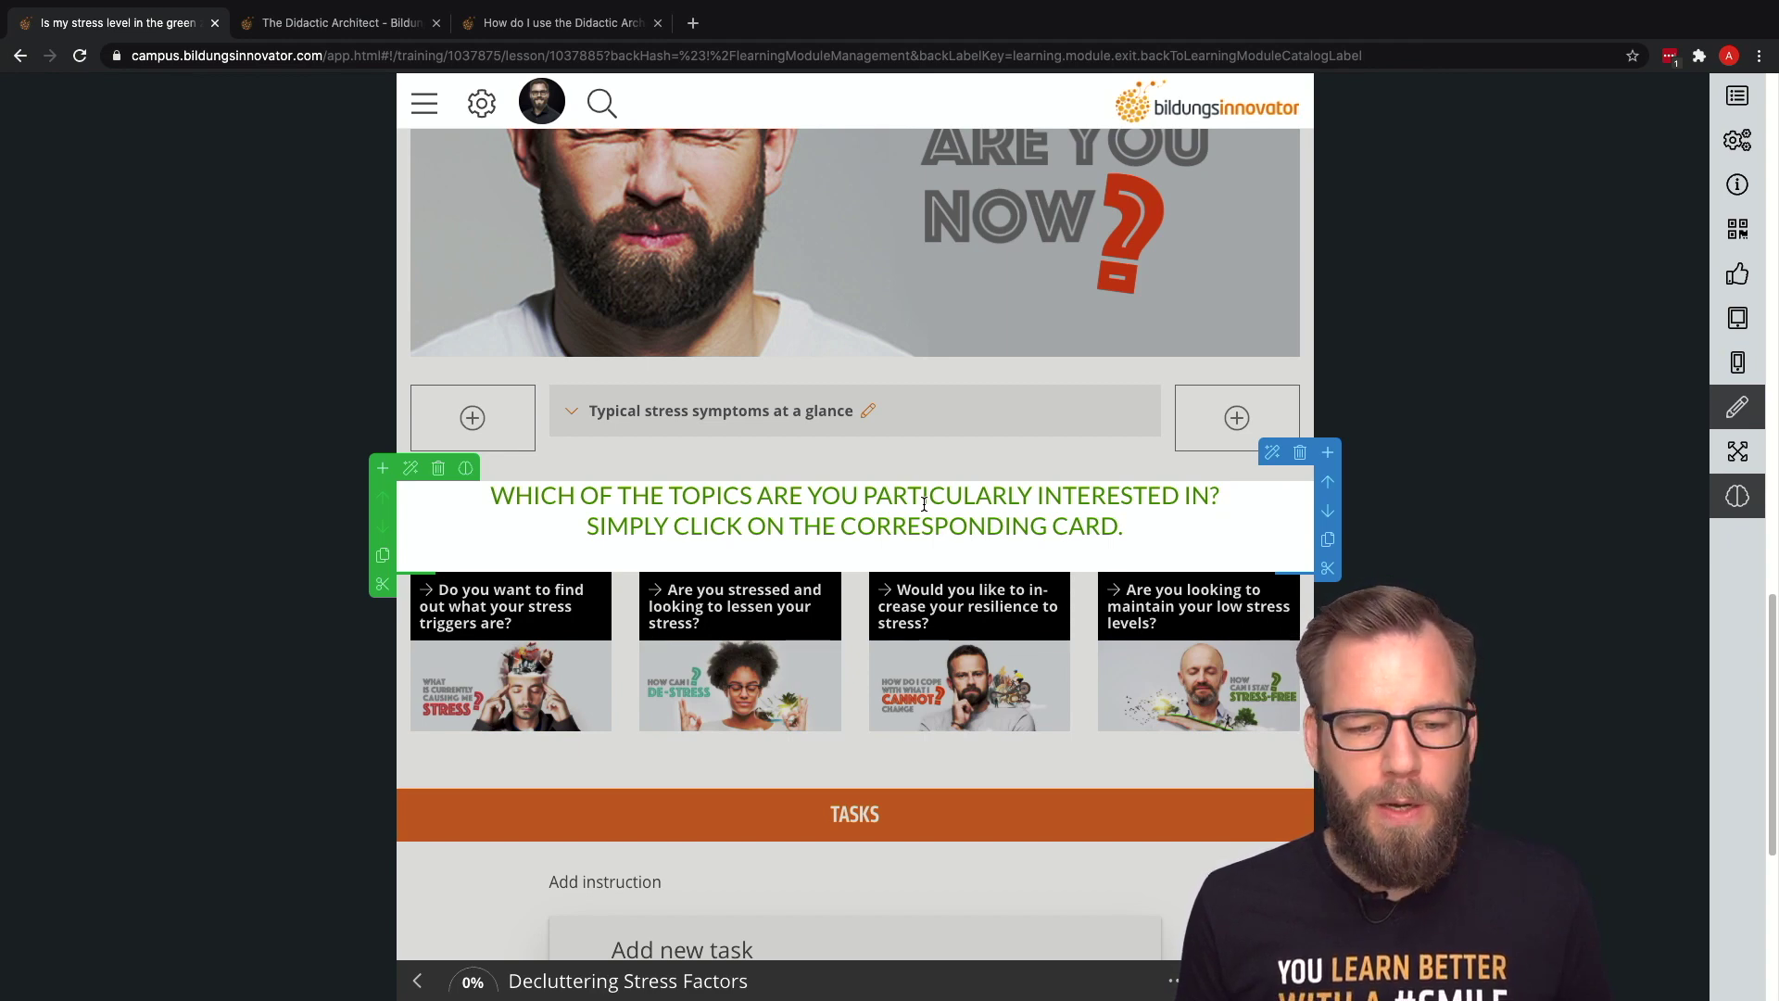
left_click(465, 467)
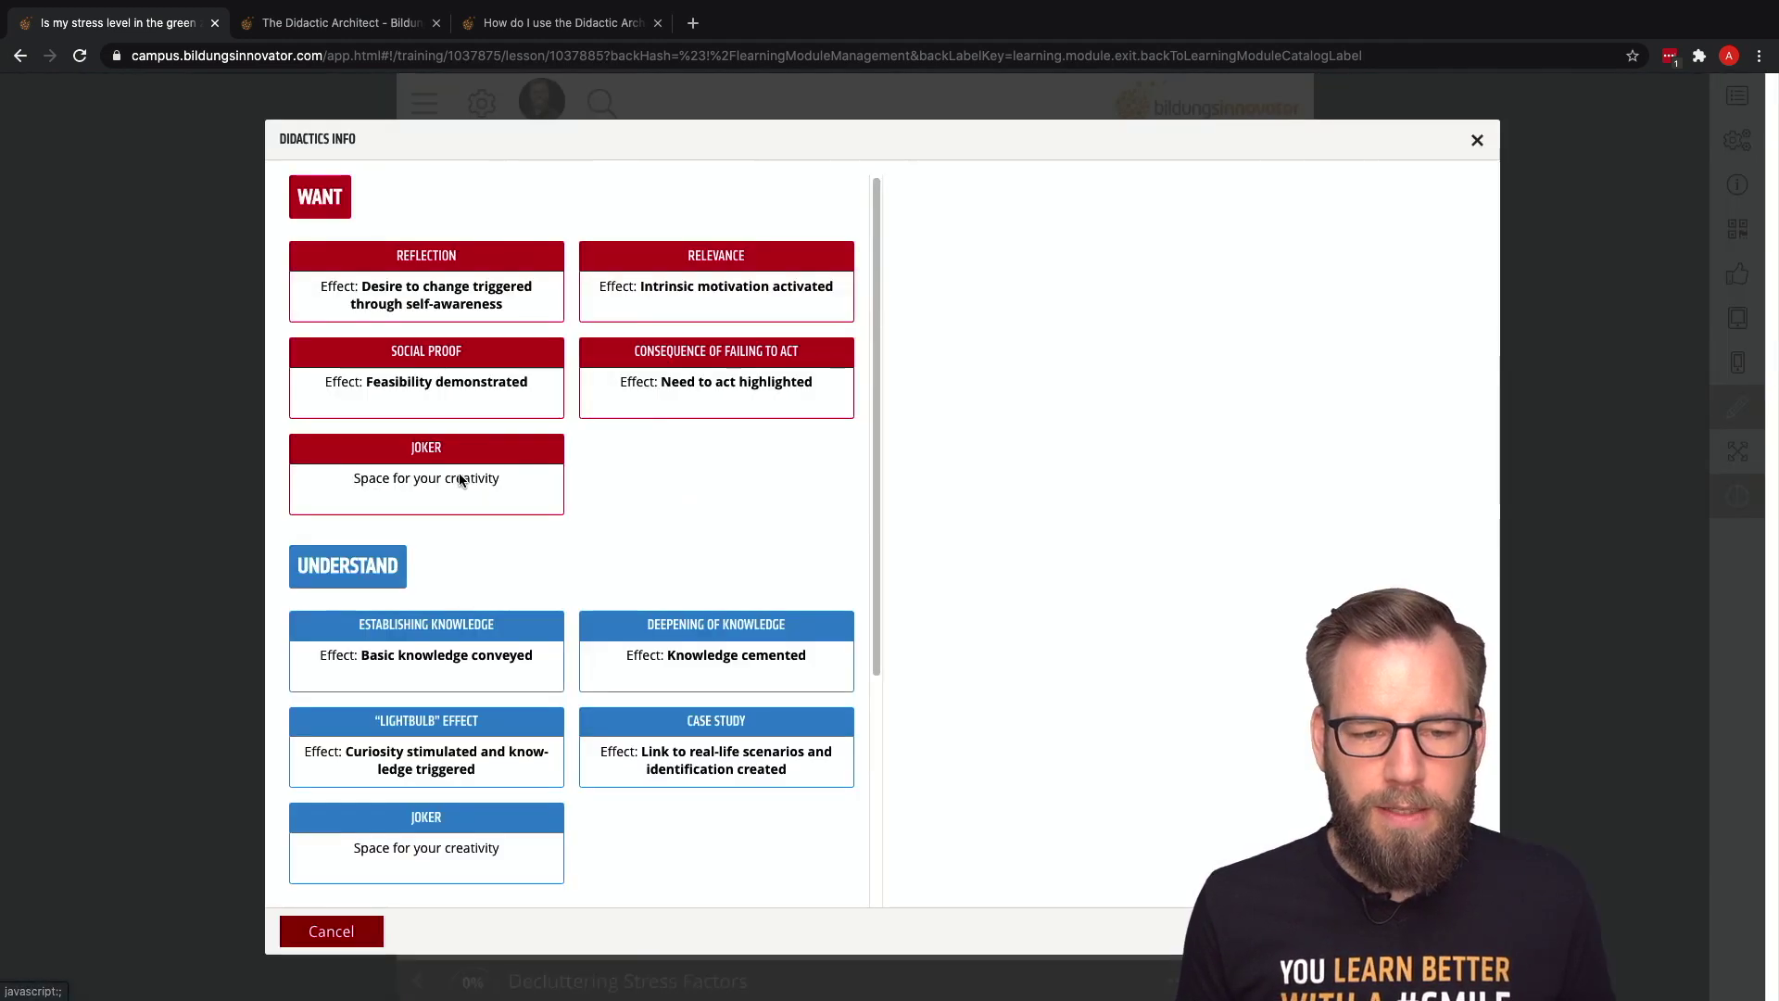
scroll(602, 483, "down", 4)
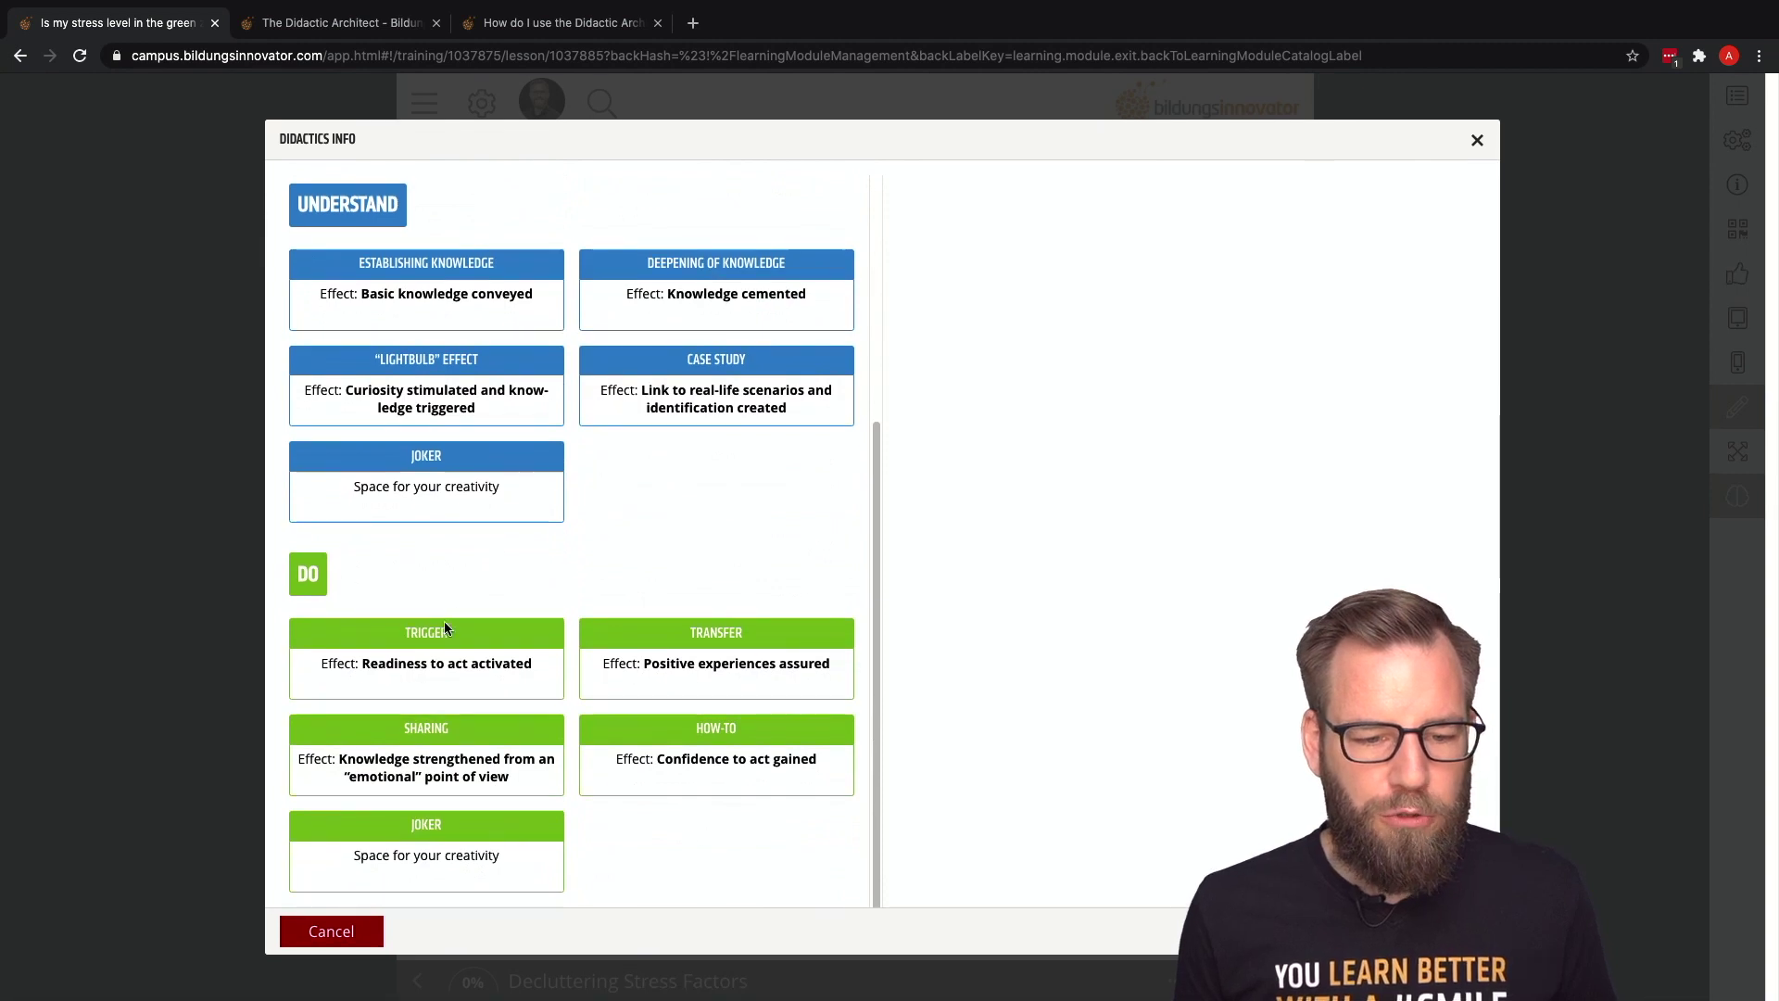
left_click(403, 670)
Enter the Trigger element's note as "The learner chooses the topic that is most relevant in his situation".
left_click(941, 425)
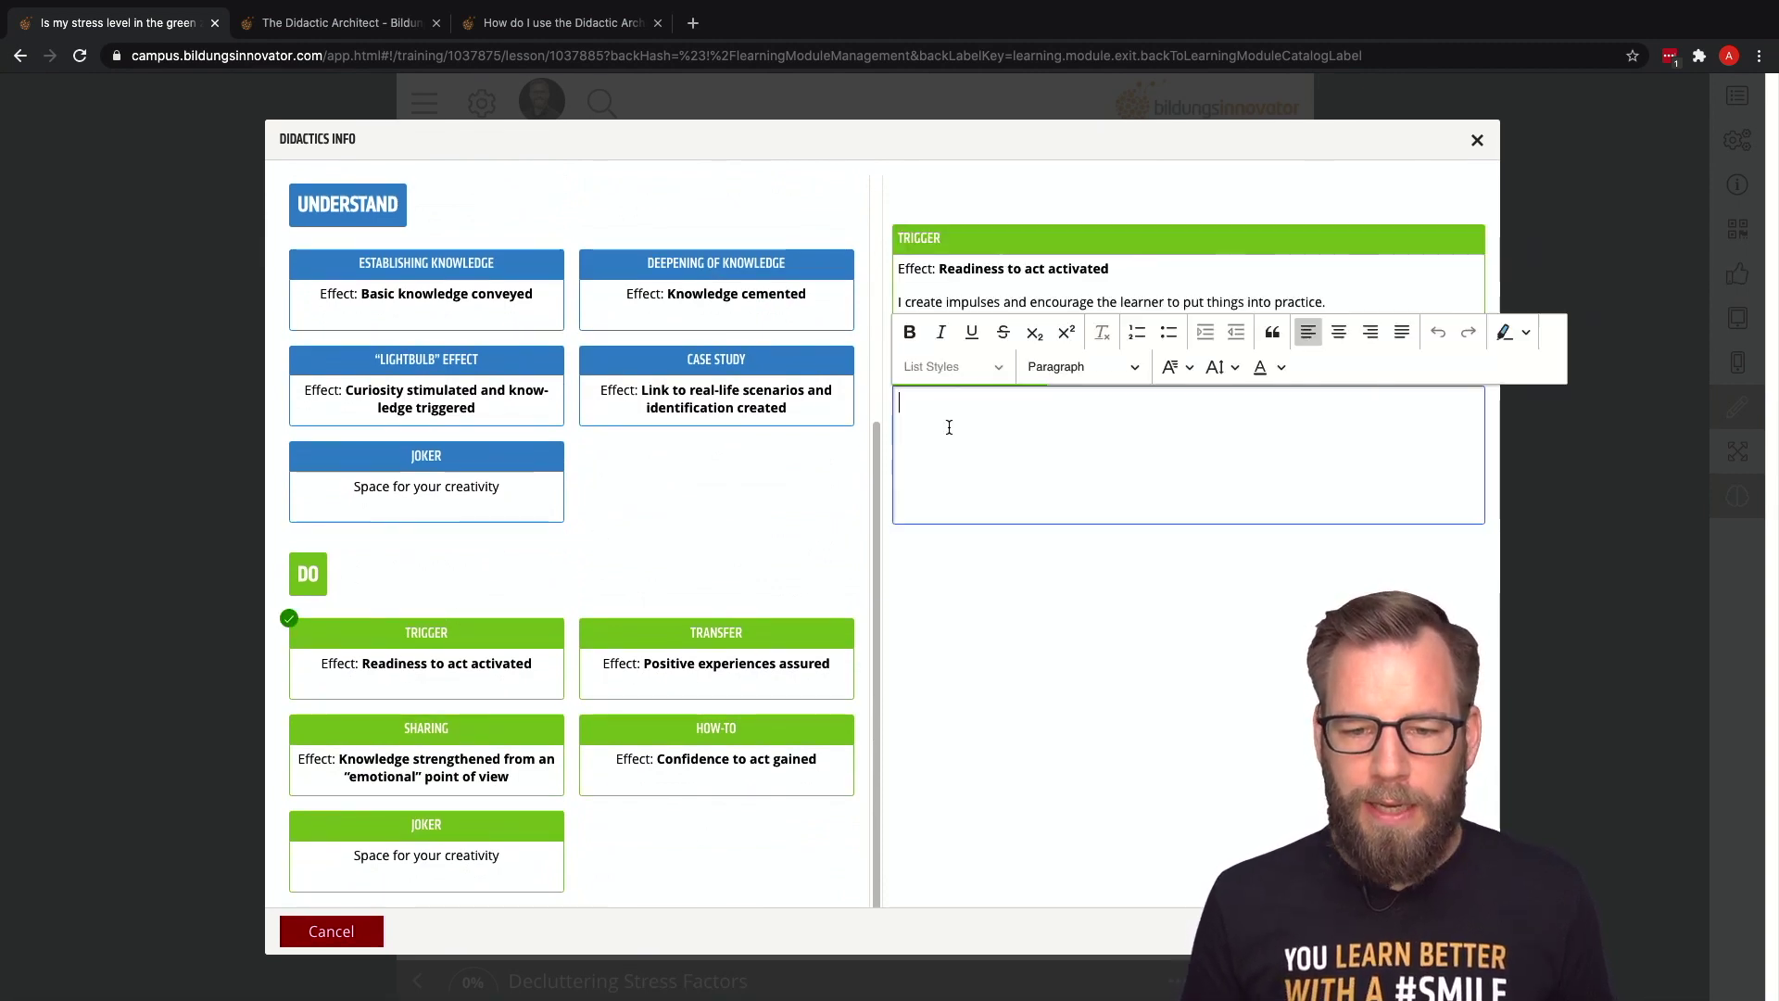
type("The learner ch")
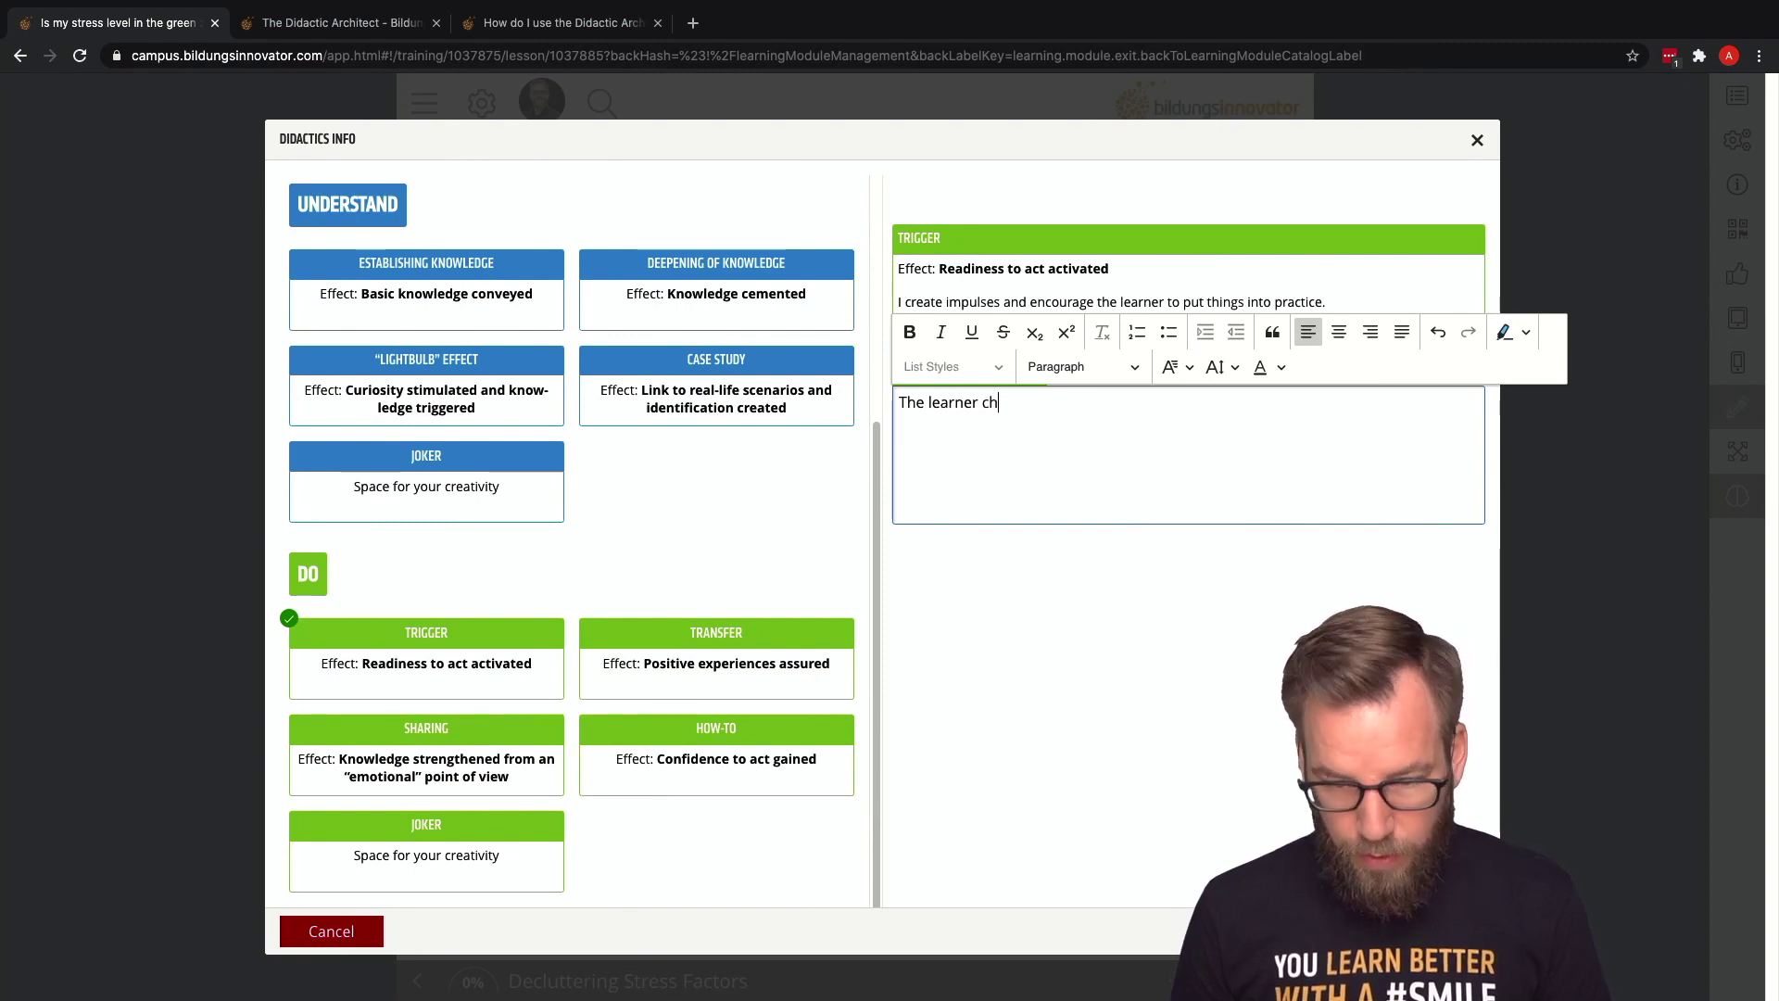
type("ooses the topi")
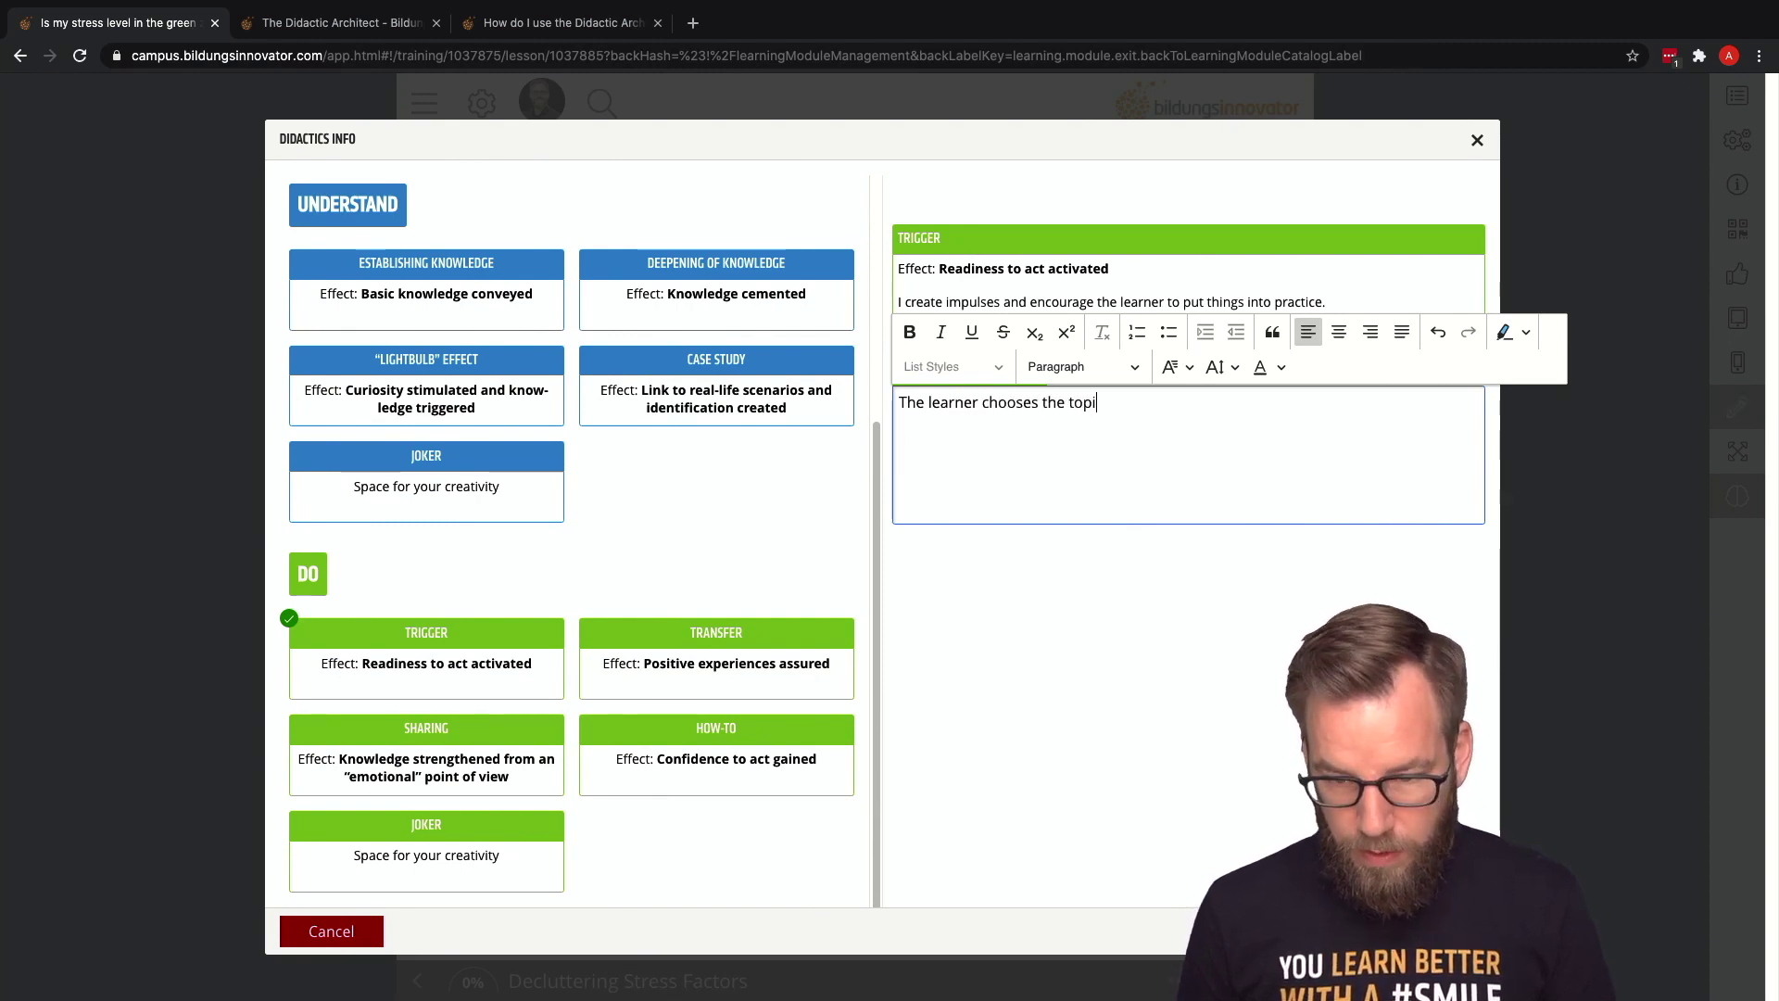
type("c that is most ")
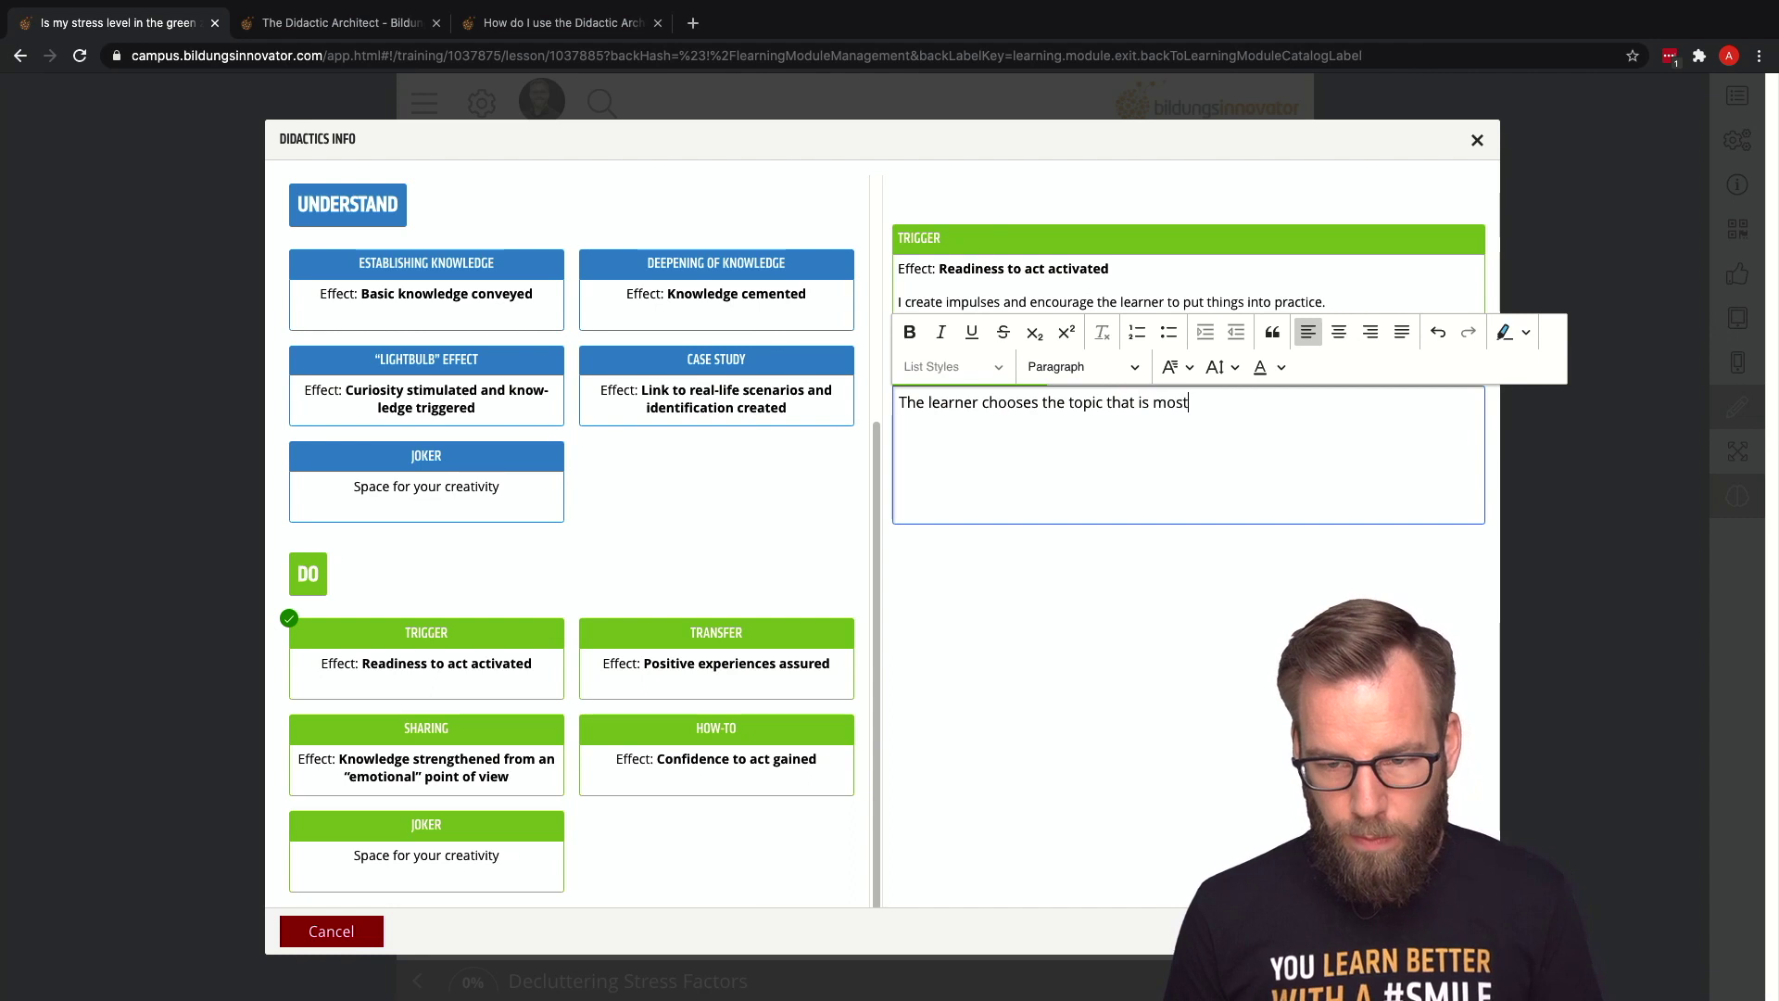
type("releva")
key("BackSpace")
type("vant in")
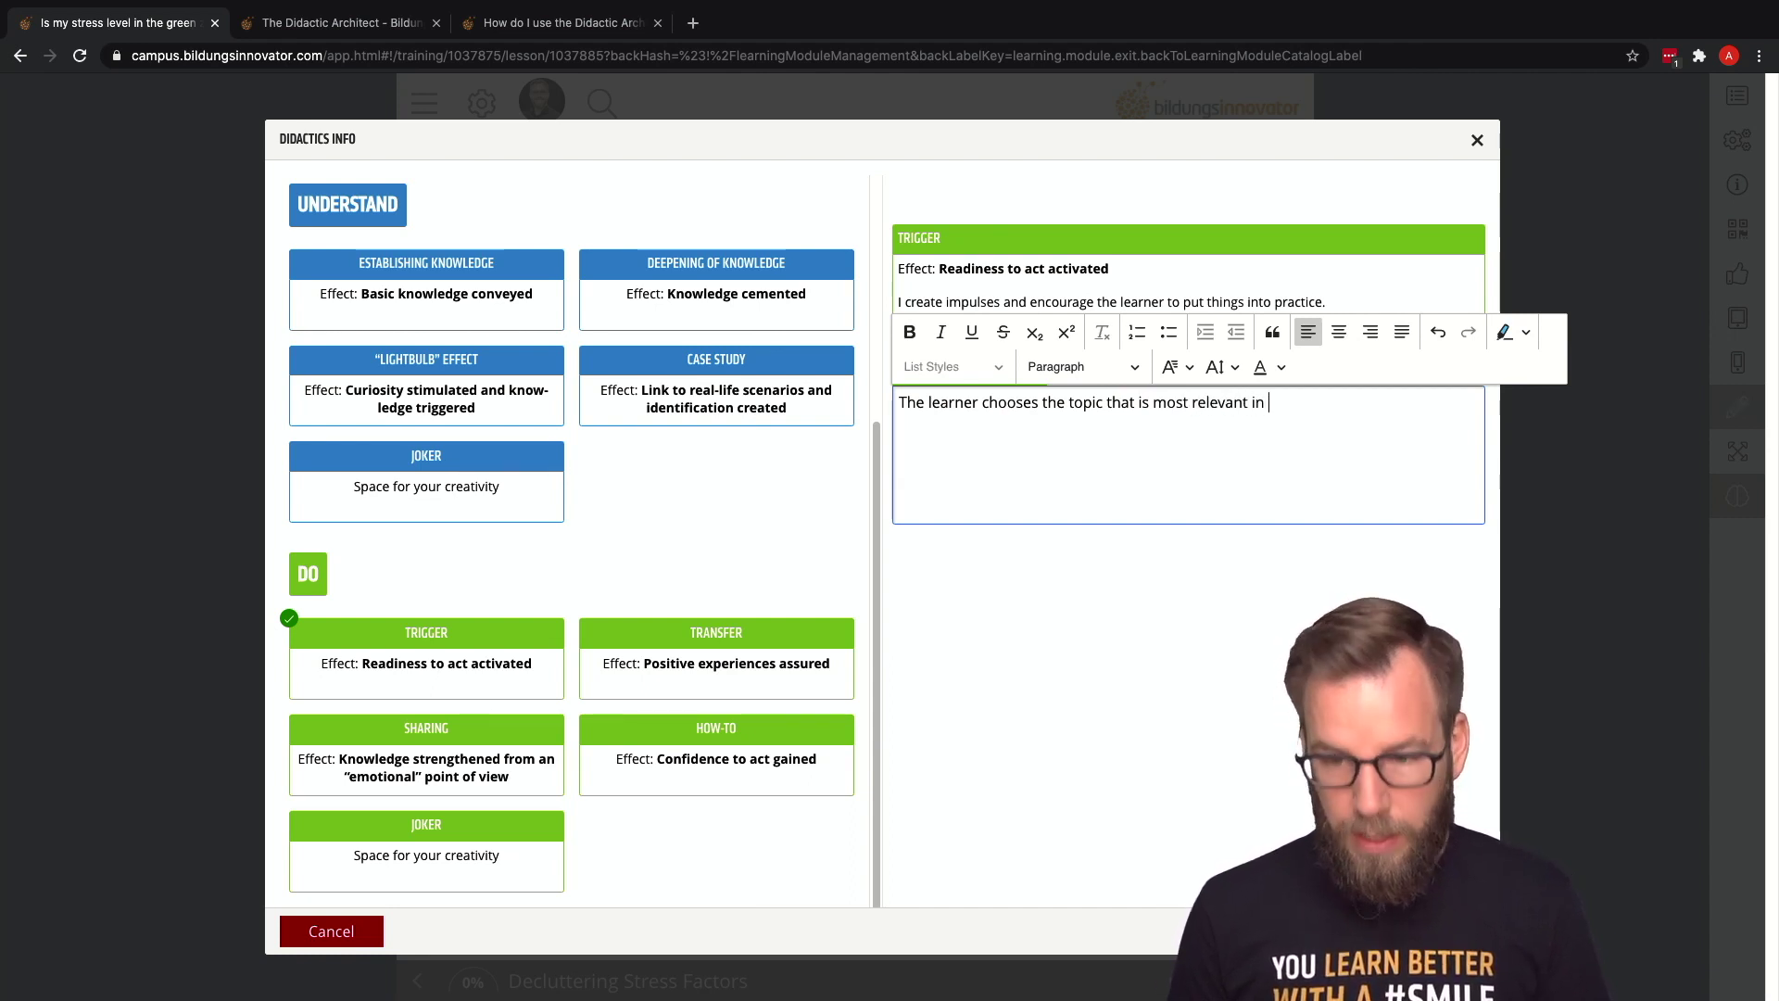
type(" his situation")
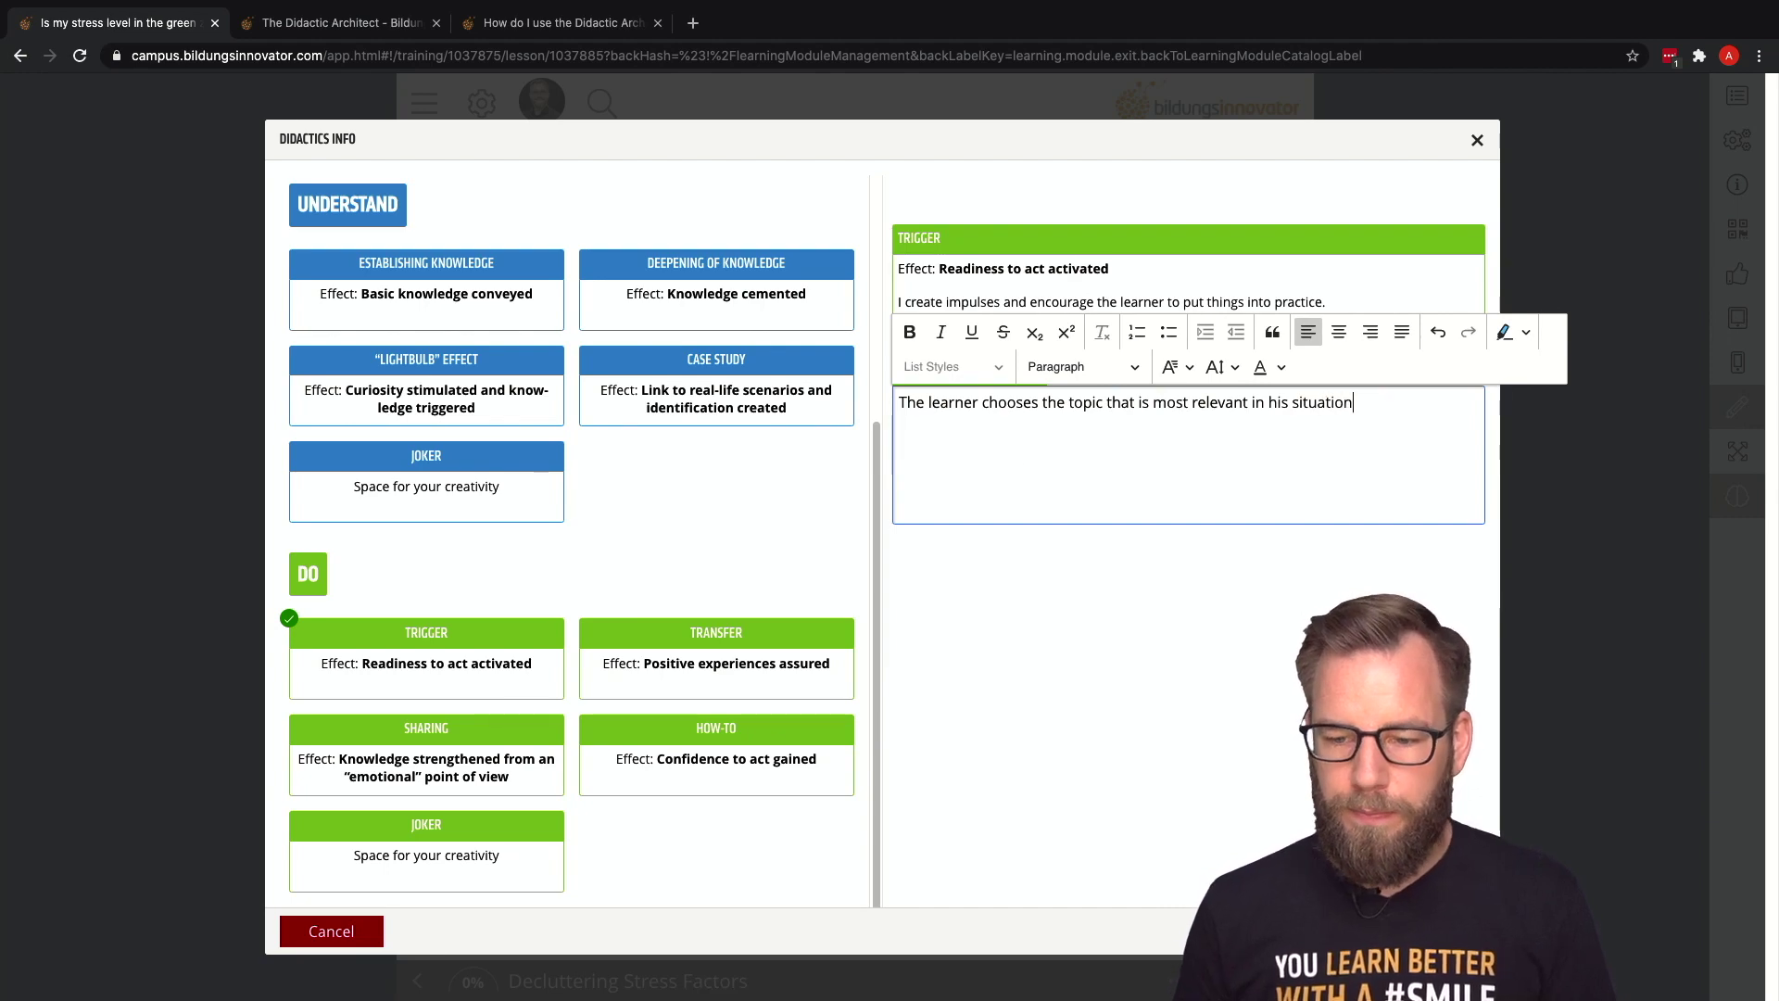
Save the topics heading's didactics info and turn off editing for the card.
left_click(1432, 931)
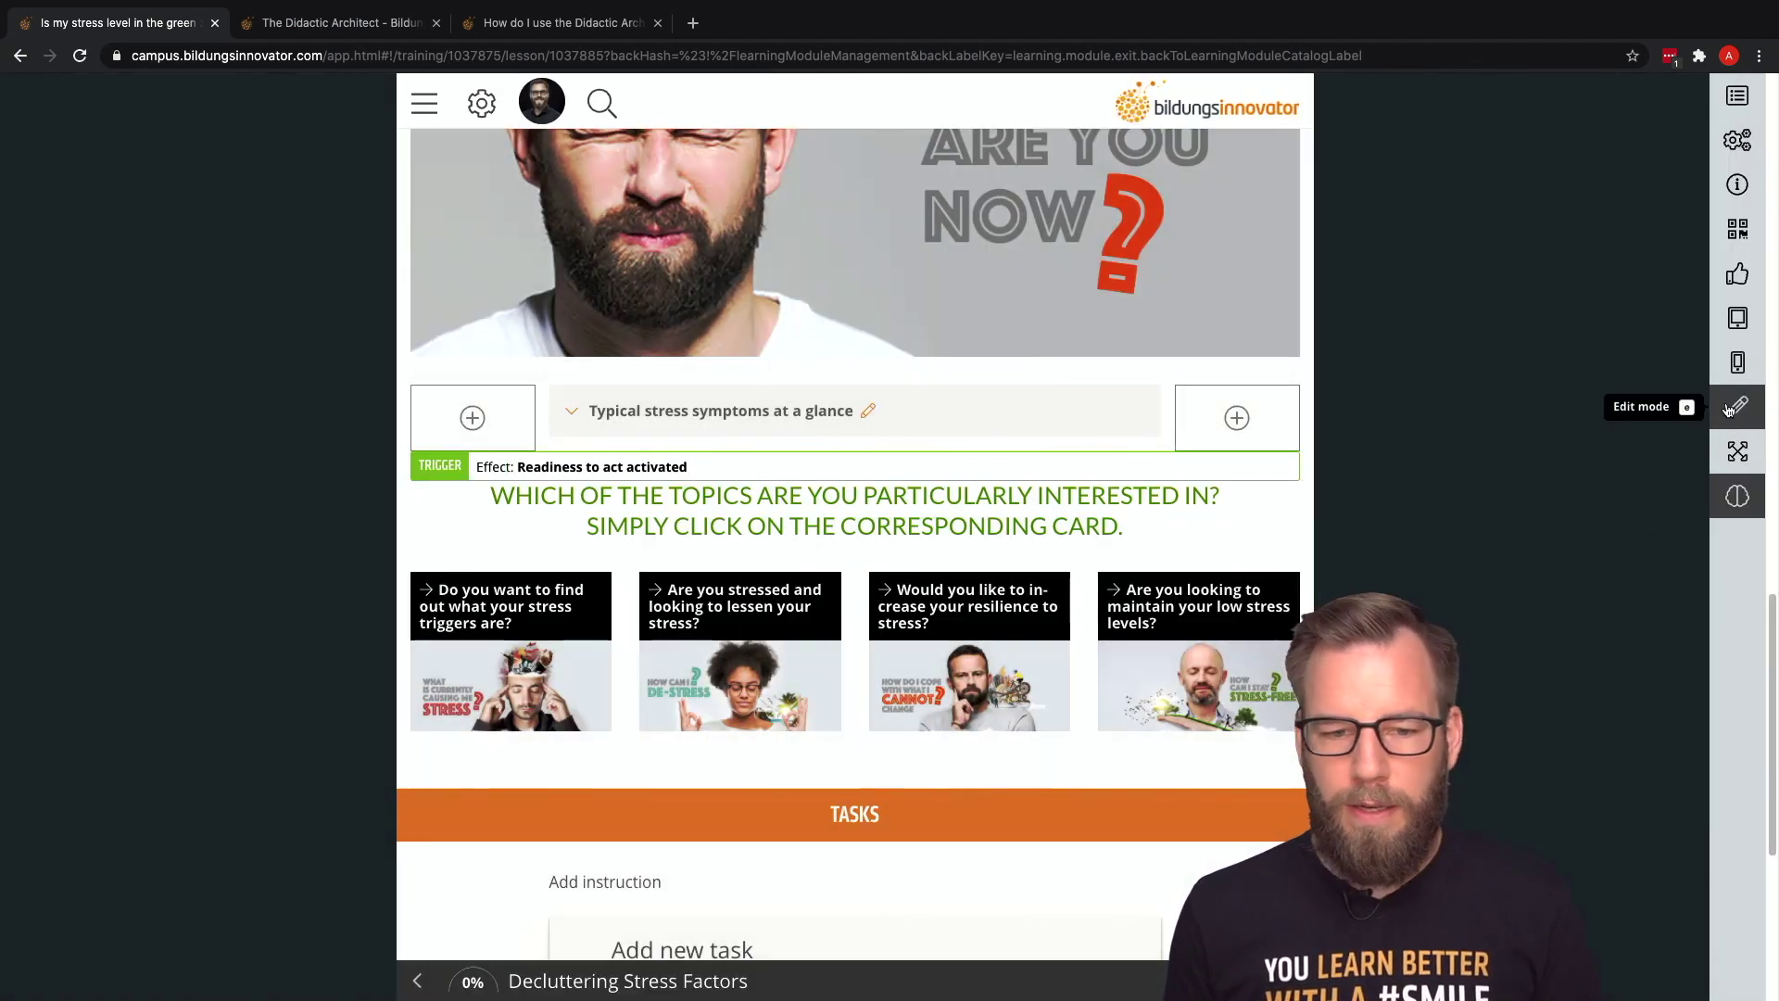
left_click(1737, 405)
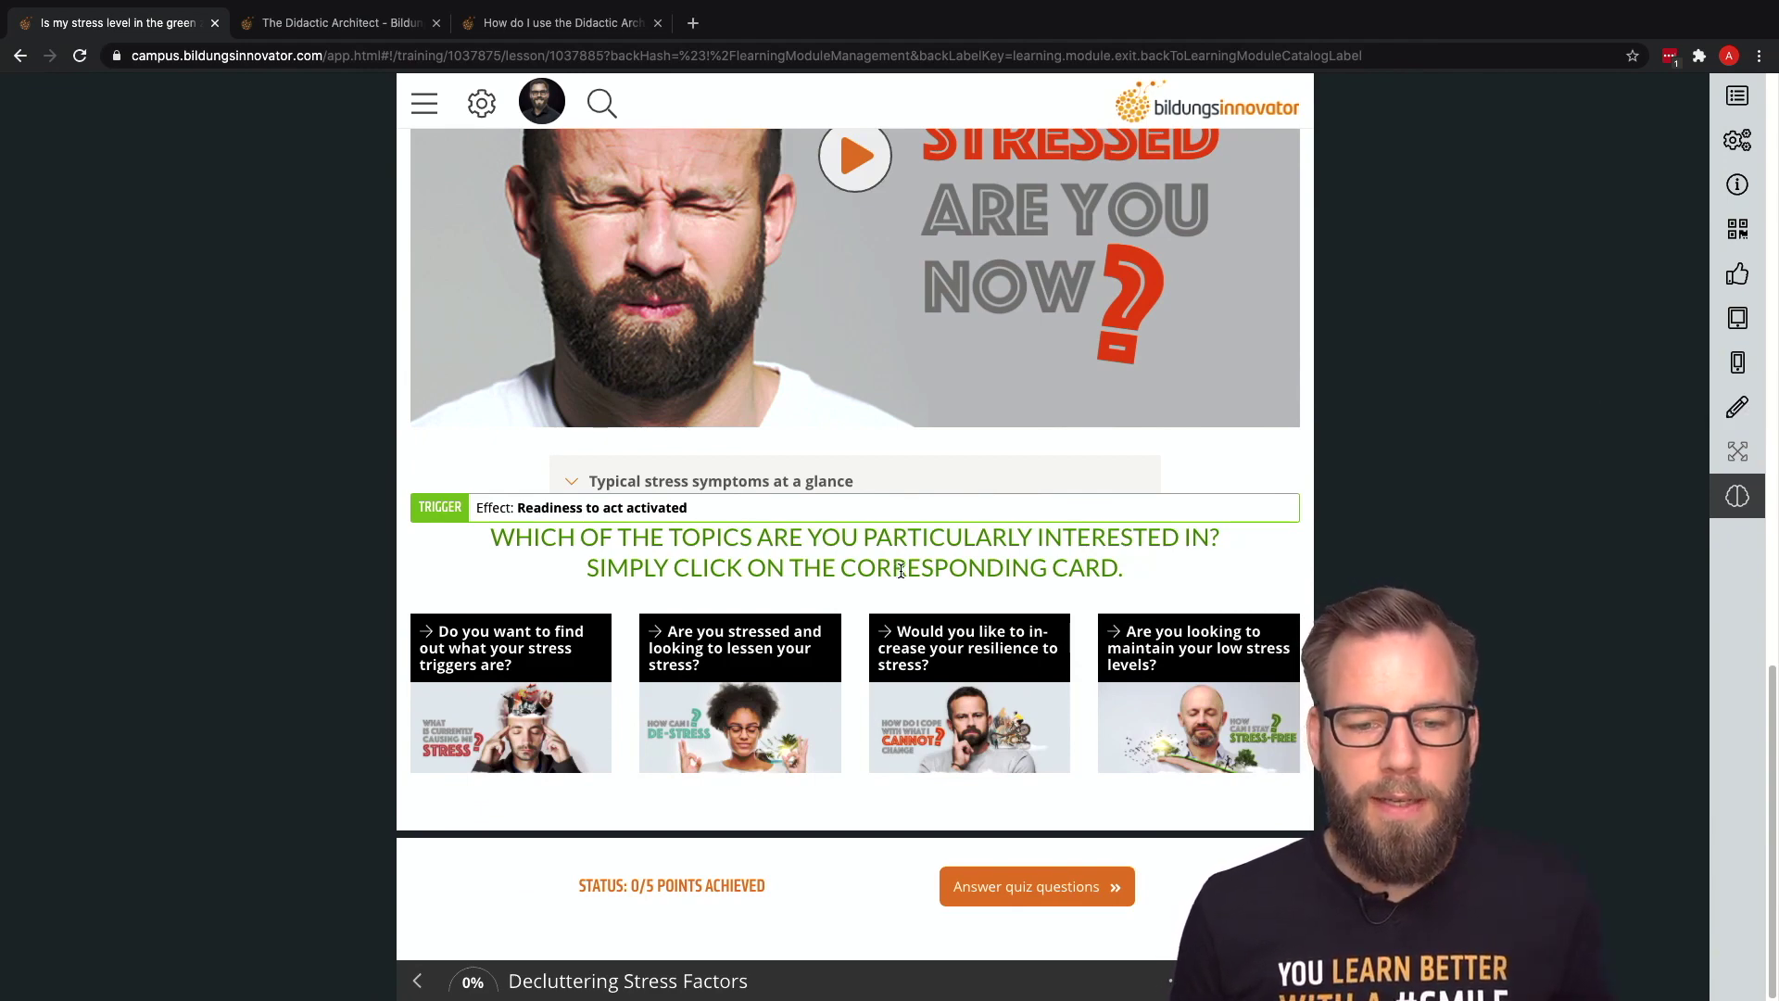
mouse_move(650, 521)
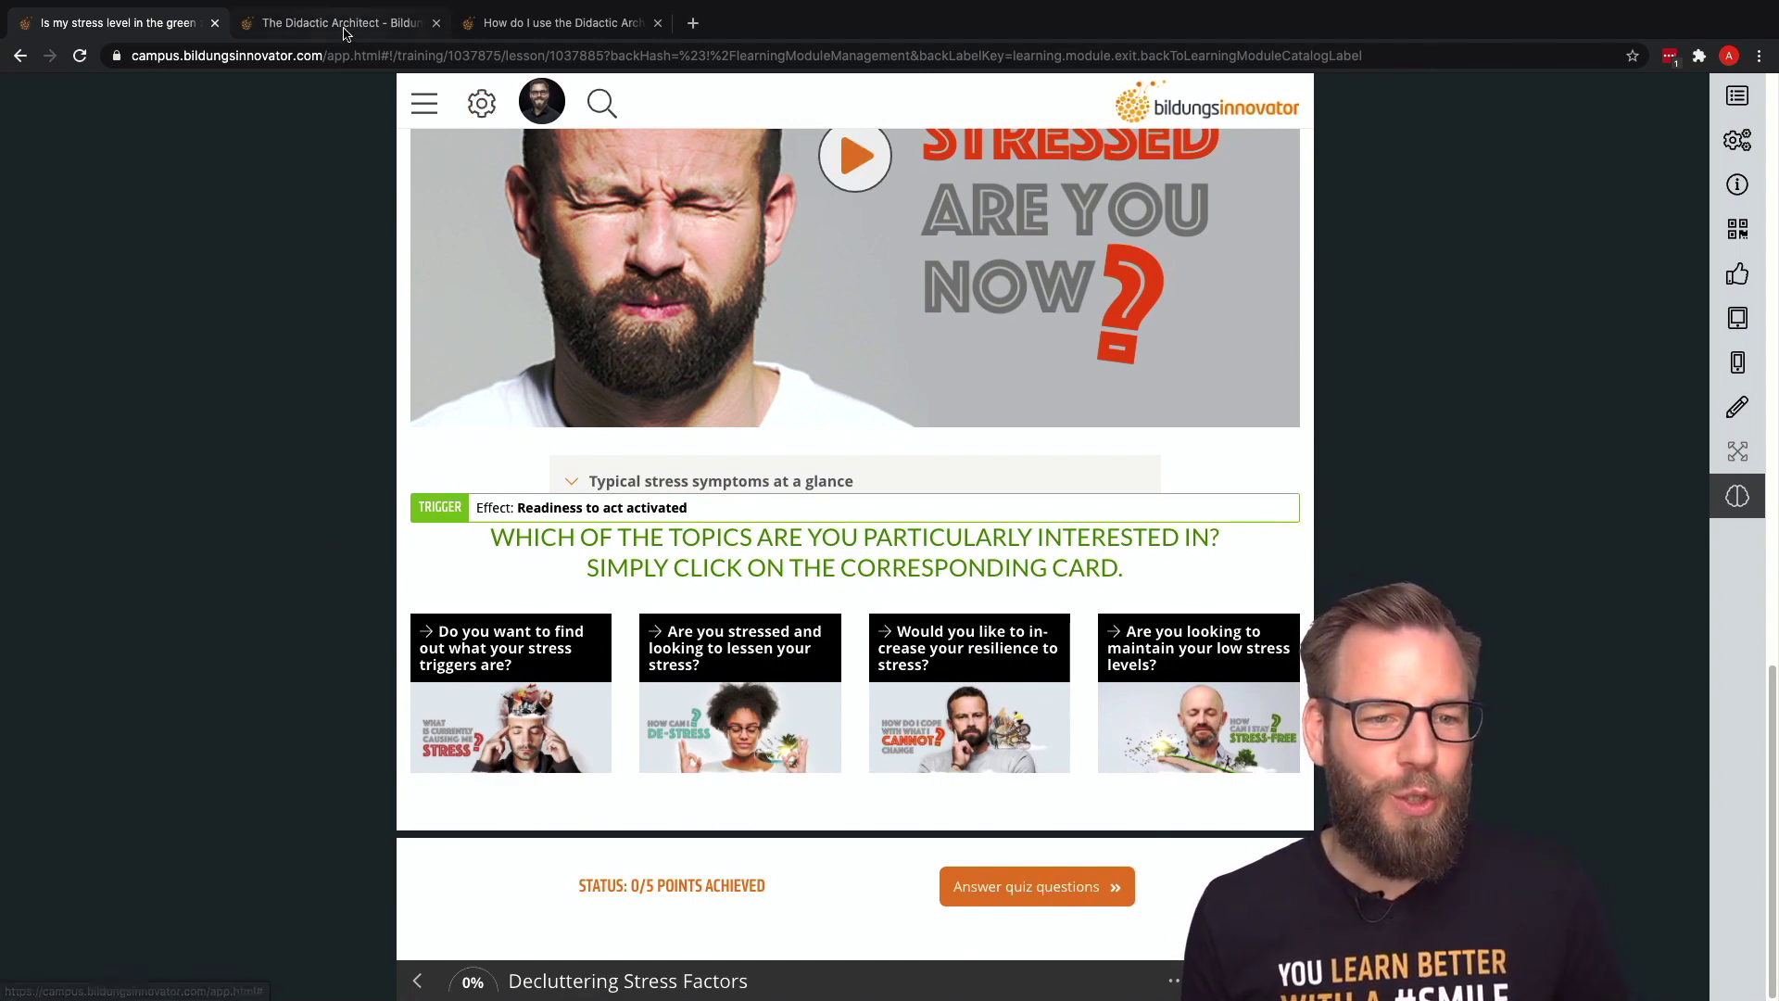
View the "How do I use the Didactic Architect in LXT?" card, and look through "The Didactic Architect" training down to its Basics and HowTo chapters.
left_click(521, 28)
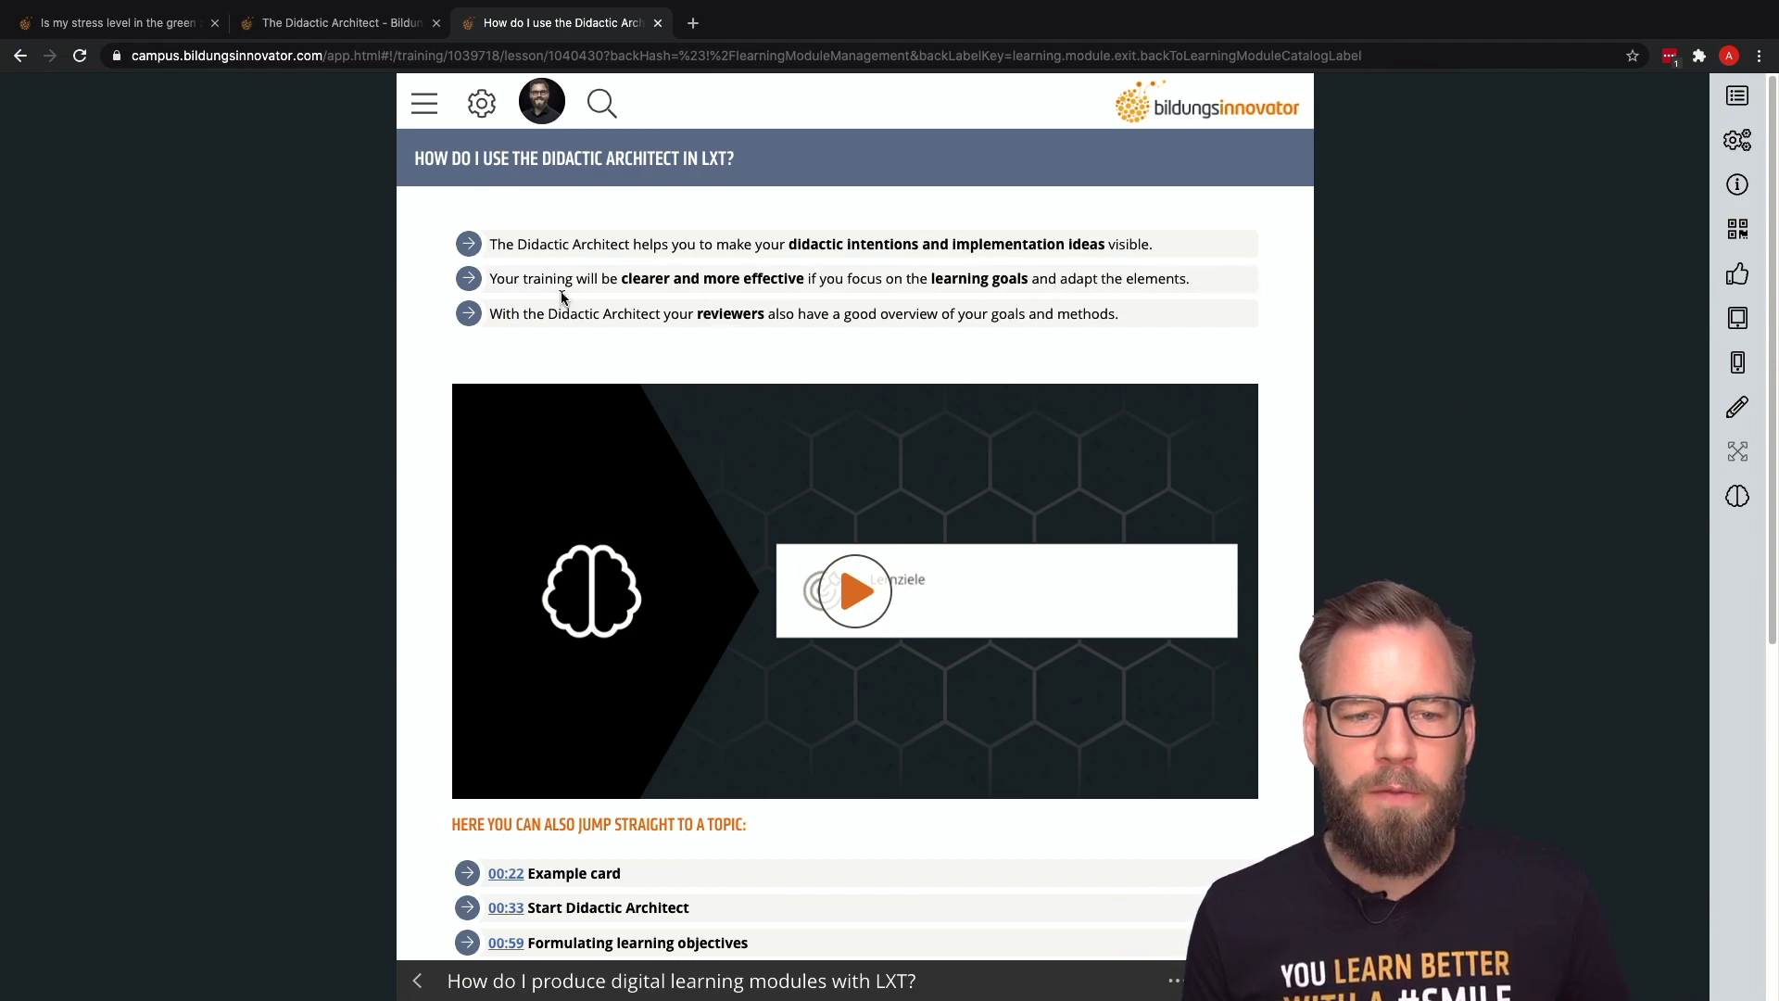
left_click(326, 28)
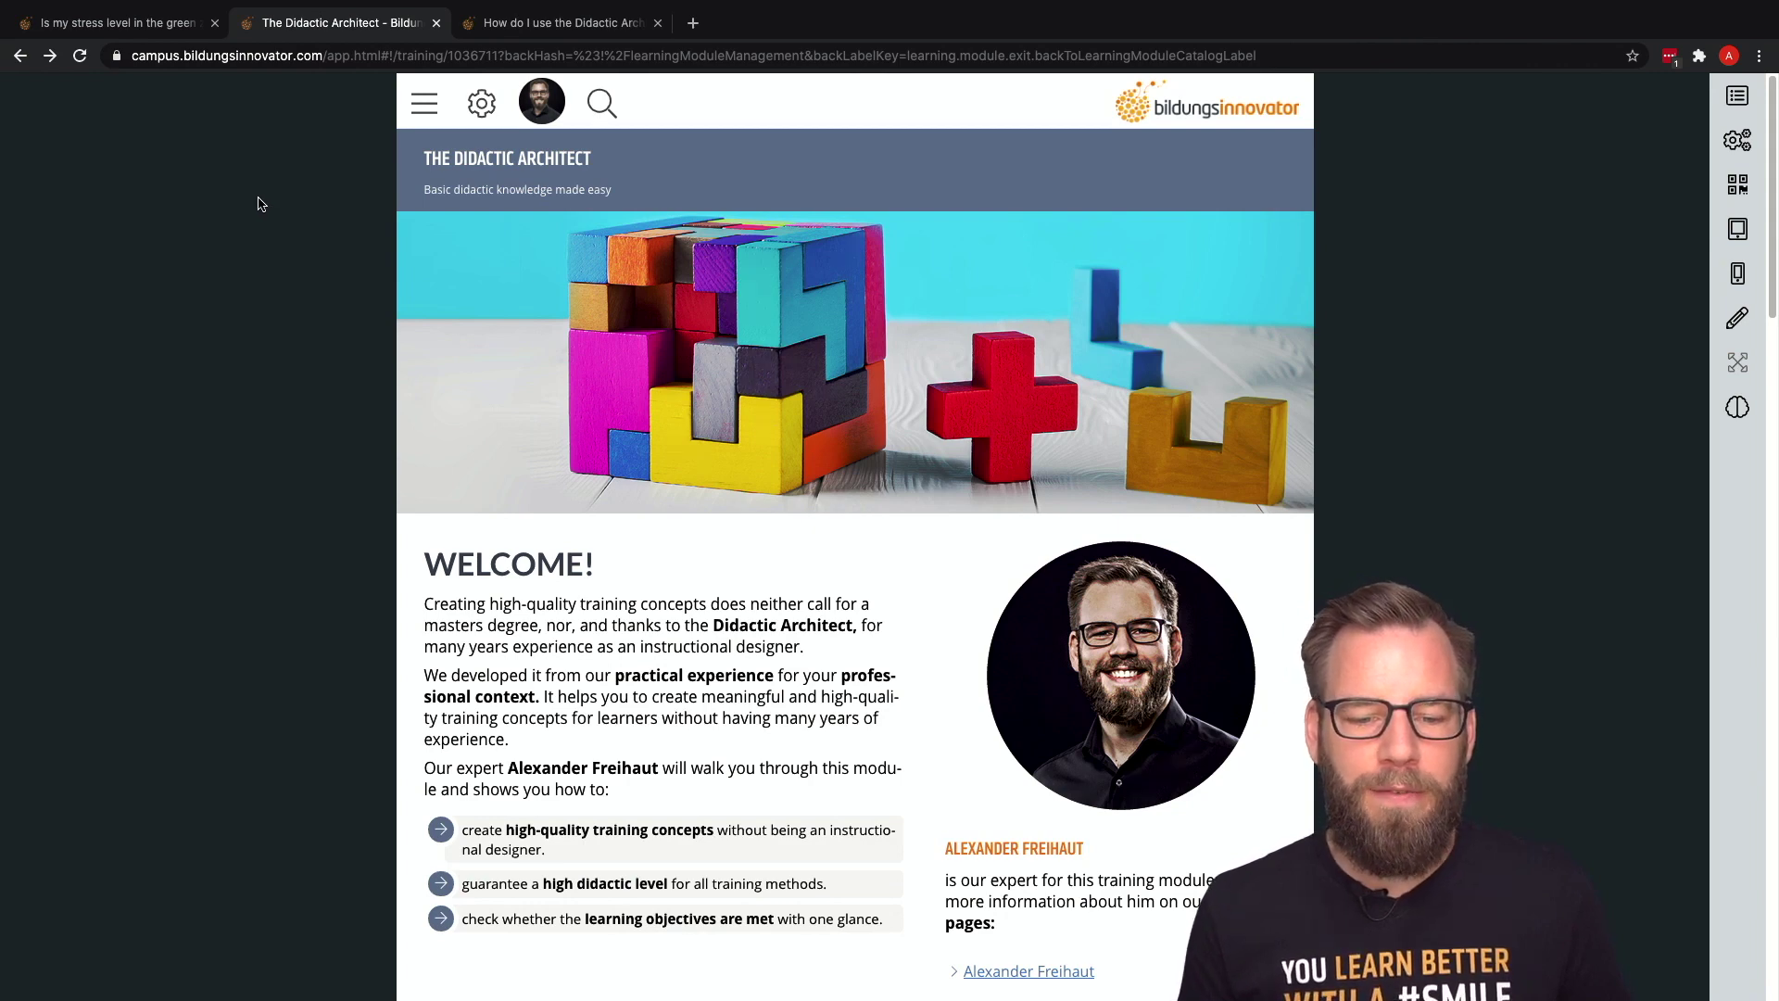
scroll(248, 234, "down", 3)
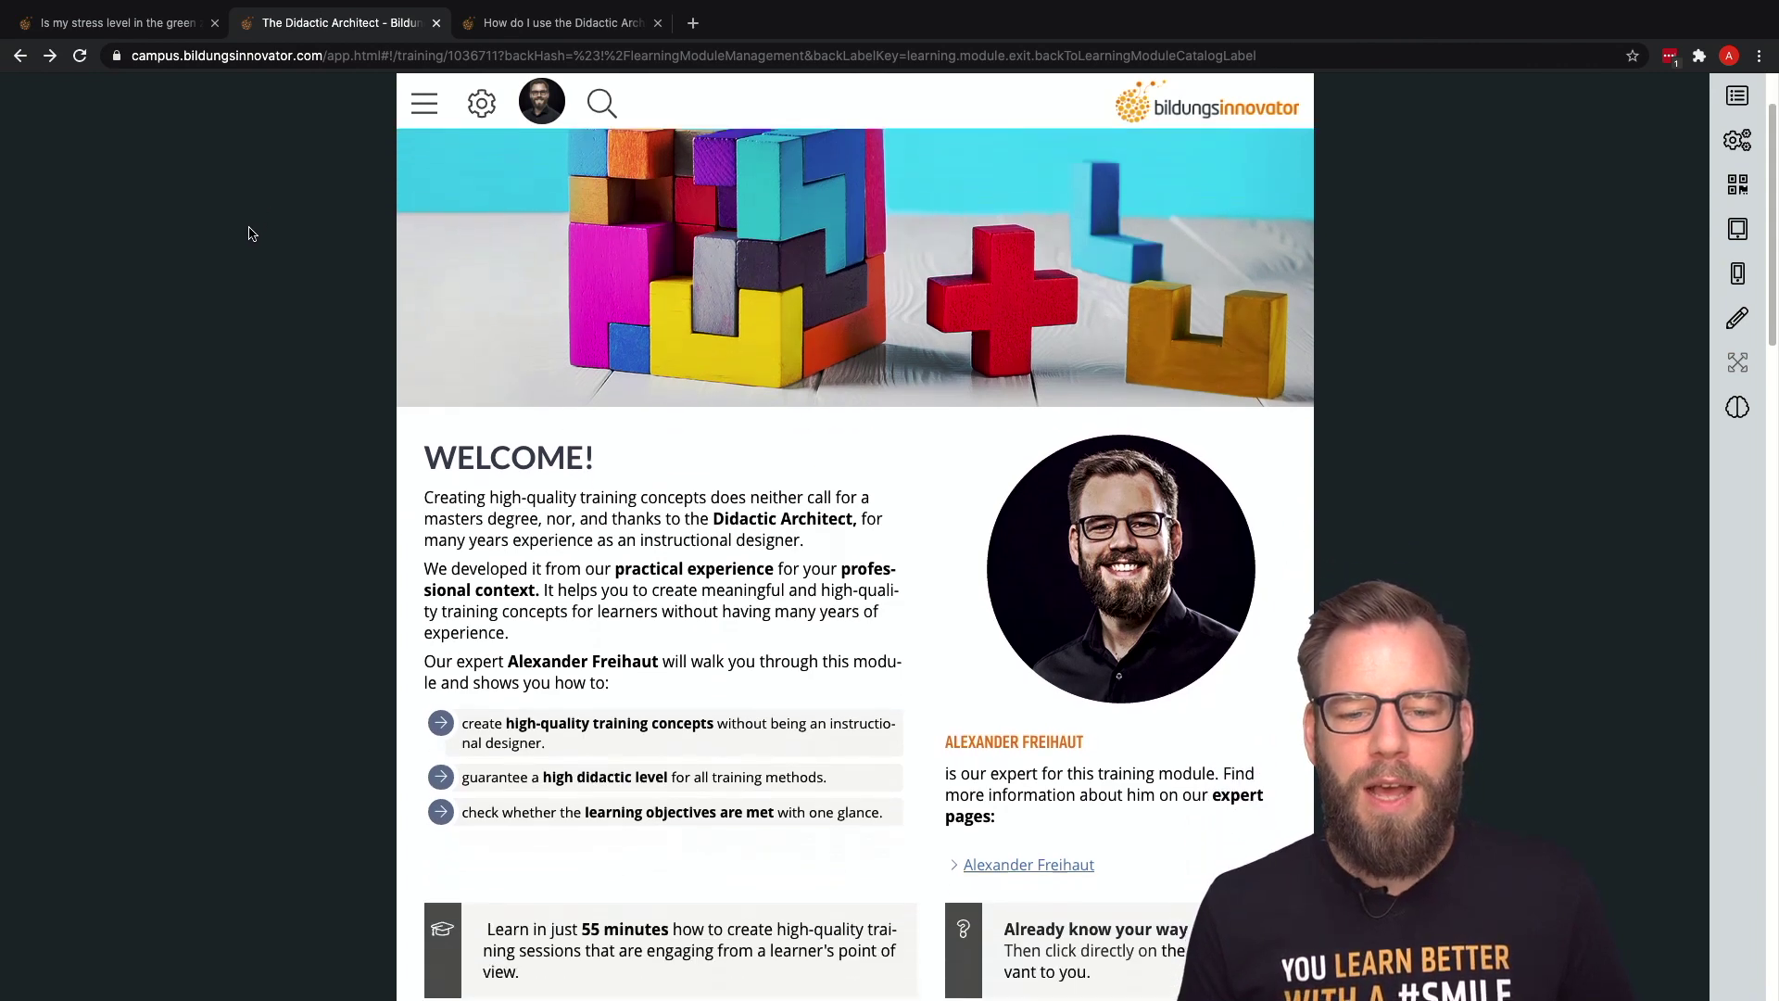
scroll(248, 234, "down", 1)
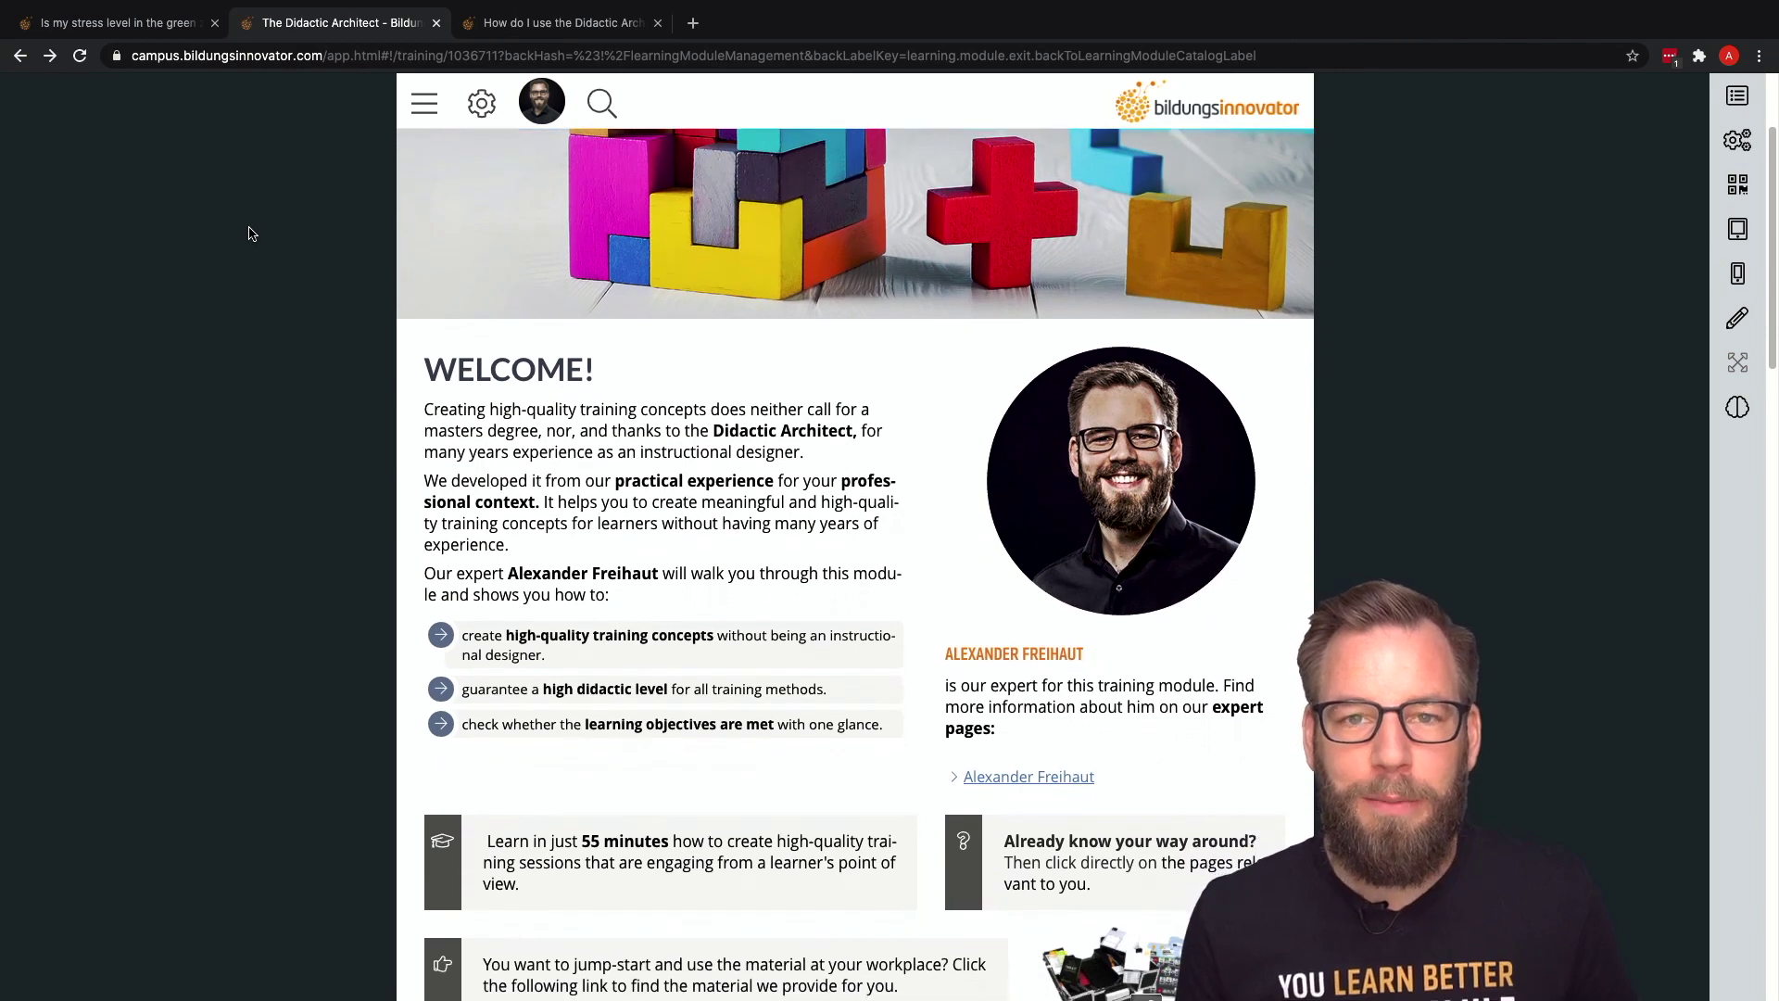
scroll(248, 234, "down", 7)
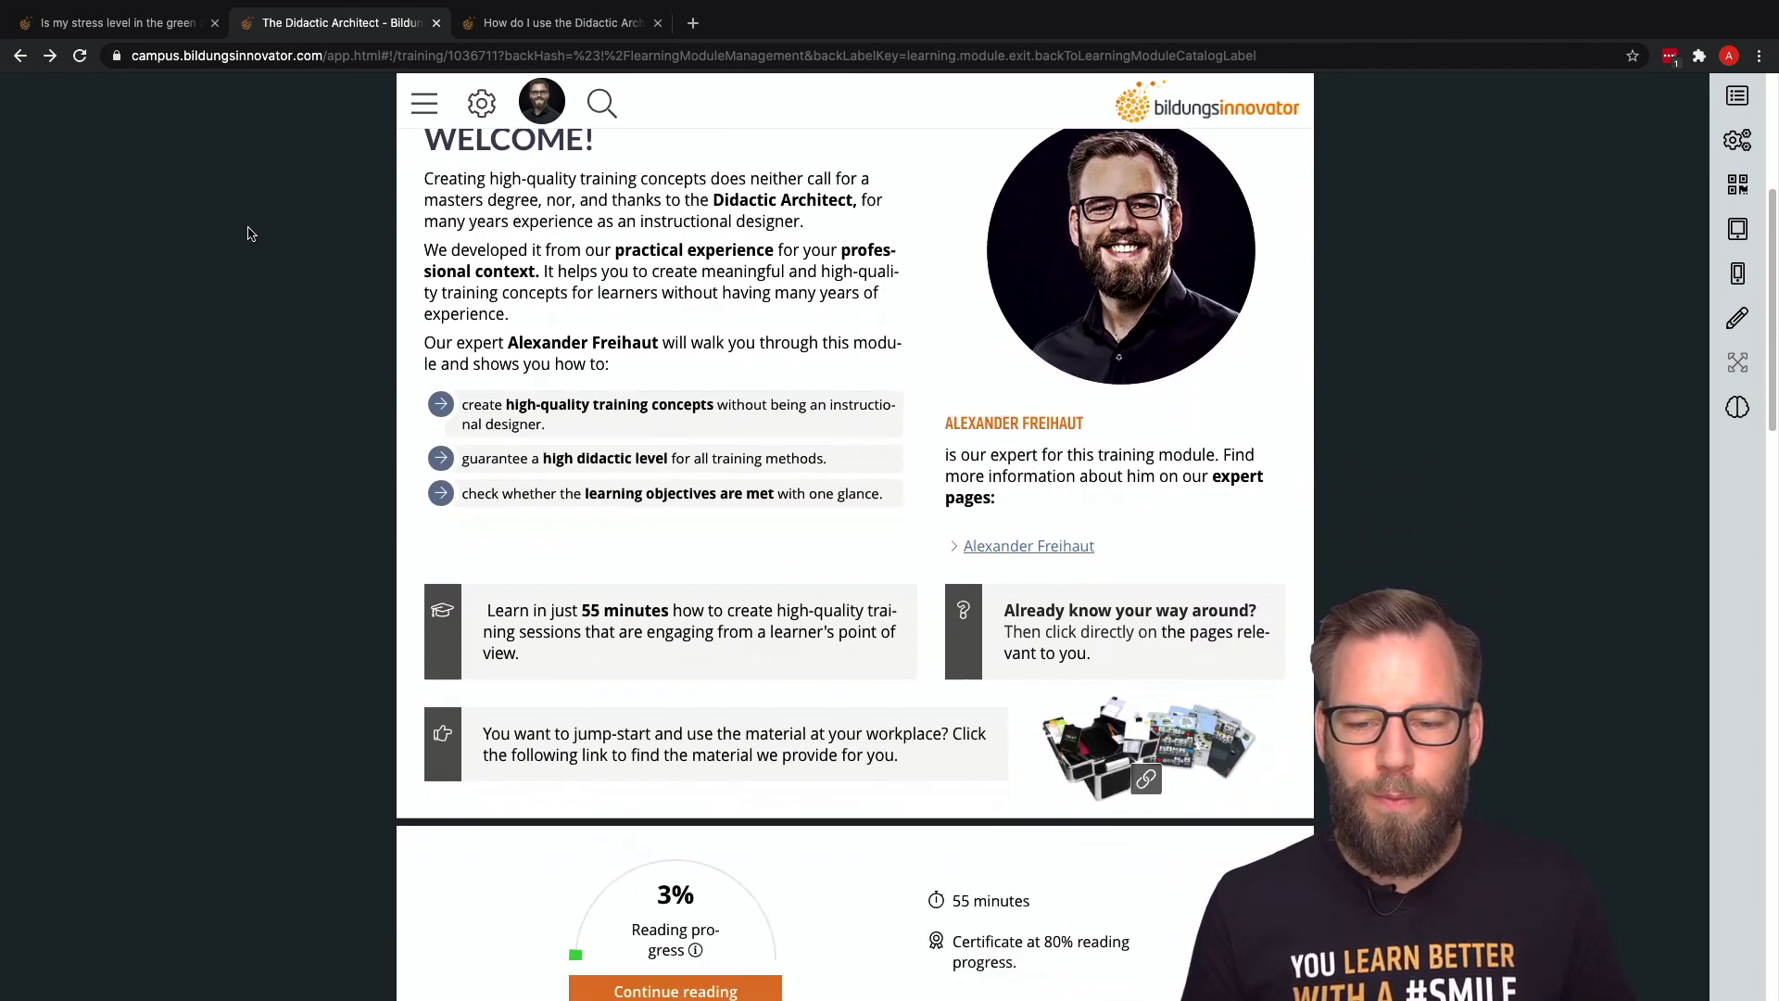
scroll(248, 234, "down", 14)
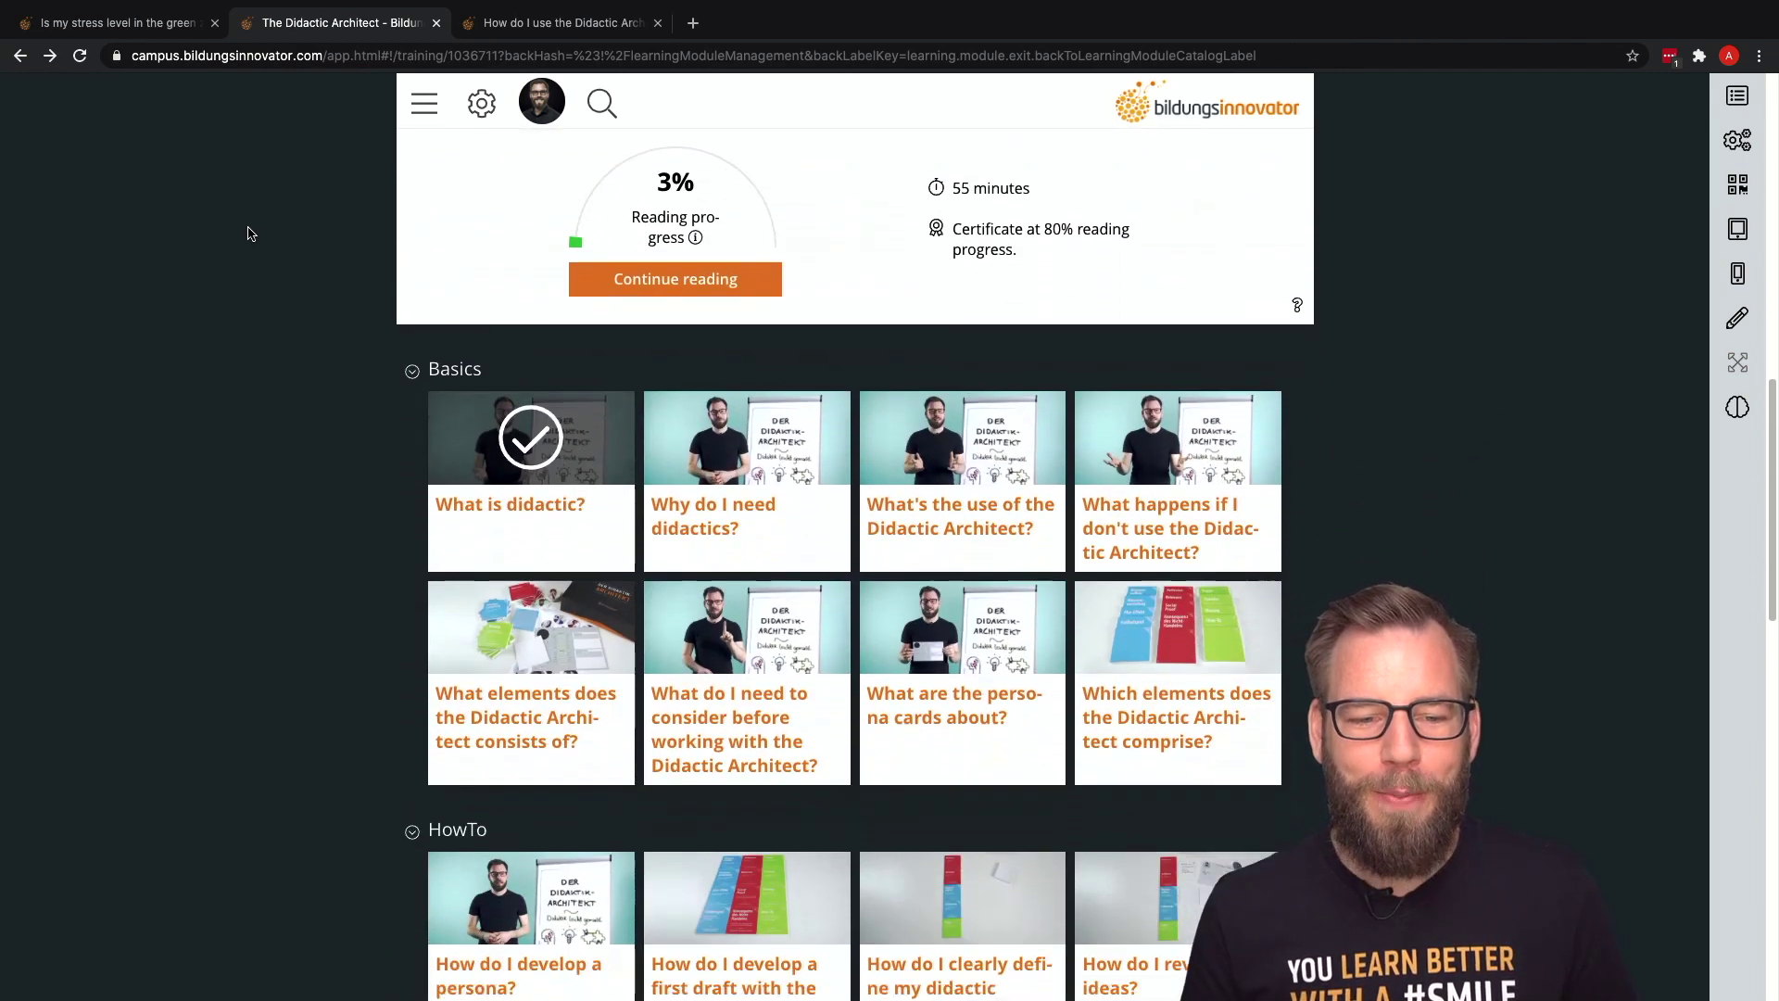